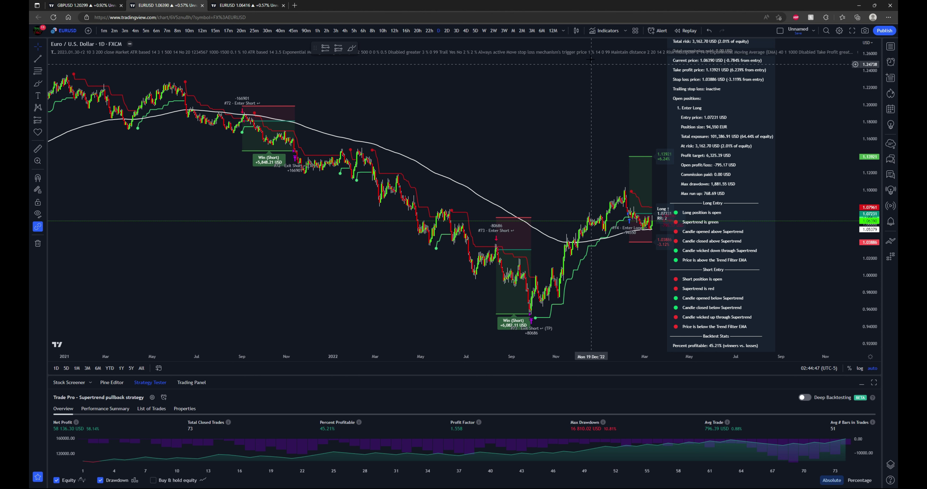
Browse the Trade Pro strategies among the invite-only scripts in the indicator library, then close the library
{"action": "left_click", "coordinate": [604, 30]}
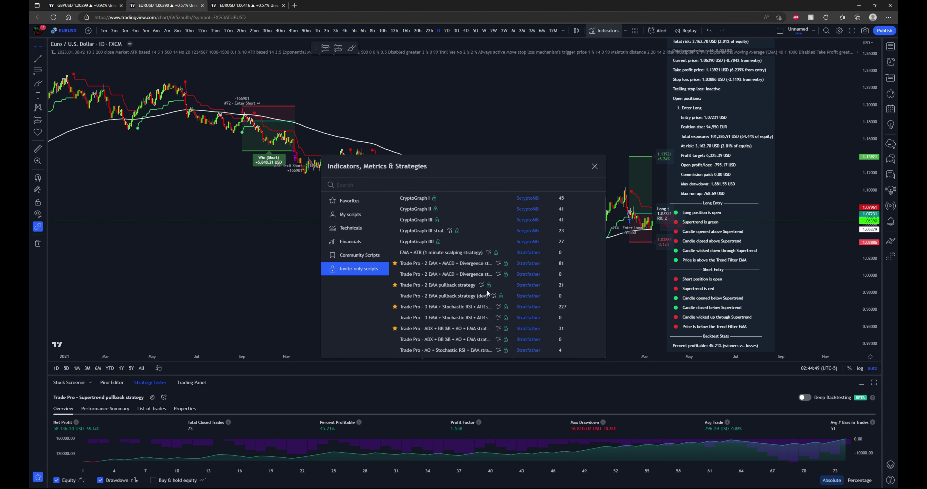
{"action": "scroll", "coordinate": [486, 288], "scroll_direction": "down", "scroll_amount": 2}
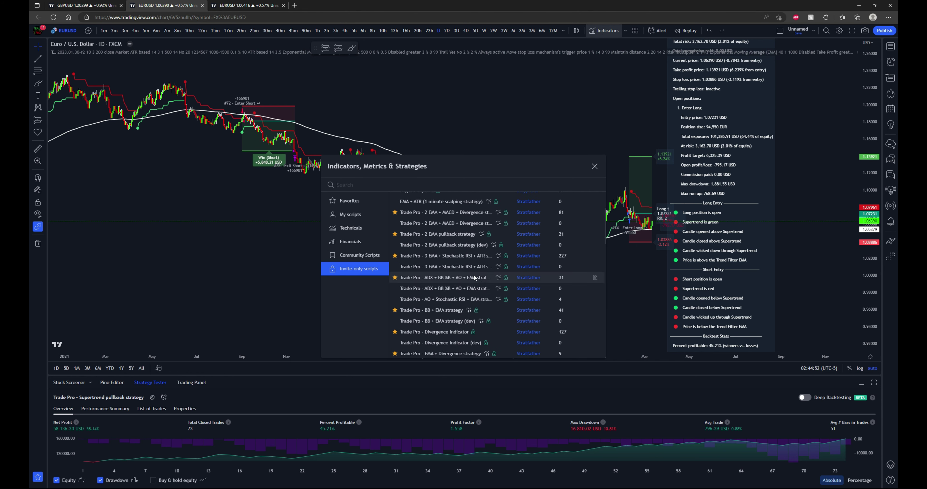
{"action": "scroll", "coordinate": [474, 277], "scroll_direction": "down", "scroll_amount": 3}
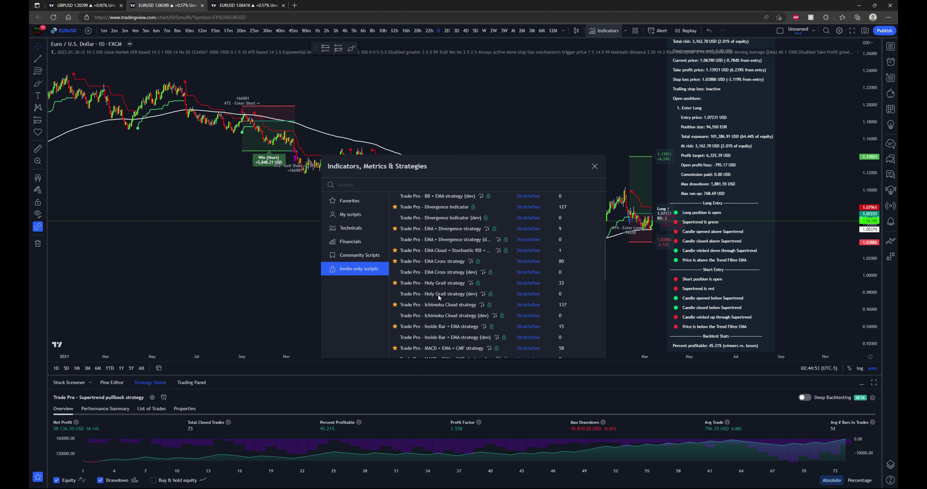
{"action": "scroll", "coordinate": [438, 293], "scroll_direction": "down", "scroll_amount": 1}
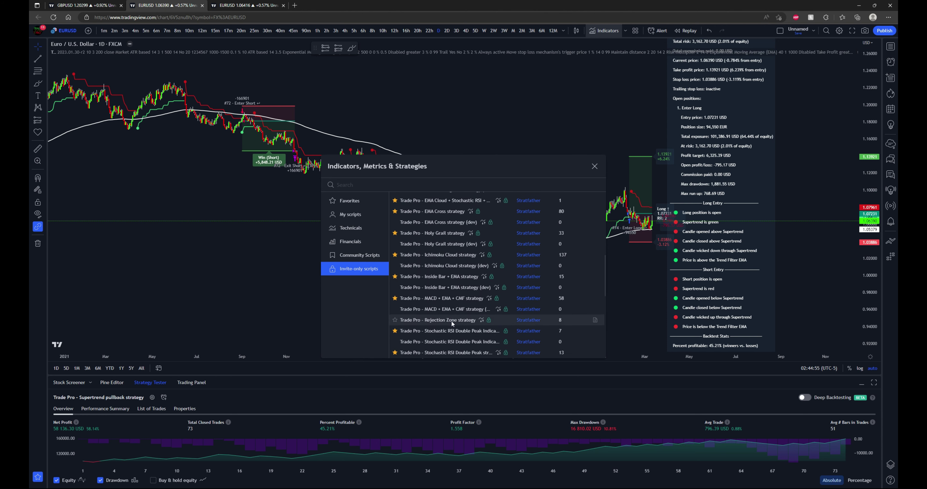
{"action": "scroll", "coordinate": [452, 320], "scroll_direction": "down", "scroll_amount": 1}
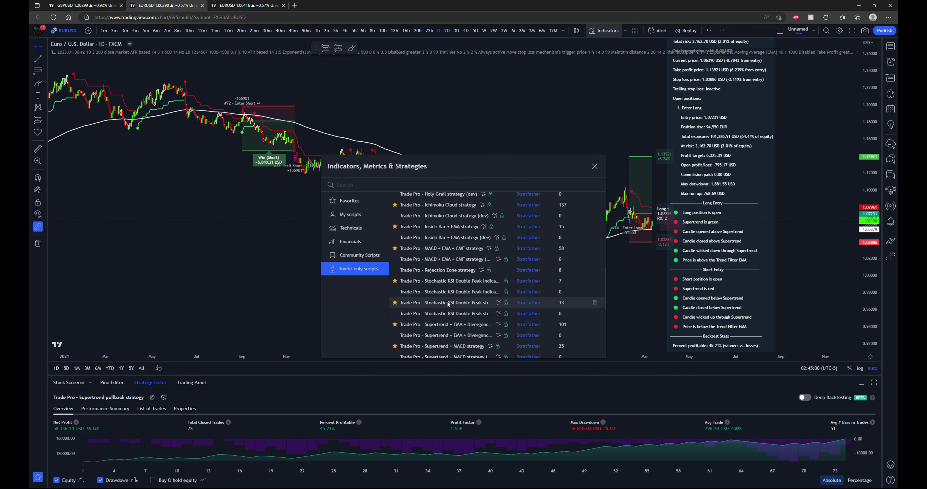
{"action": "scroll", "coordinate": [447, 301], "scroll_direction": "down", "scroll_amount": 2}
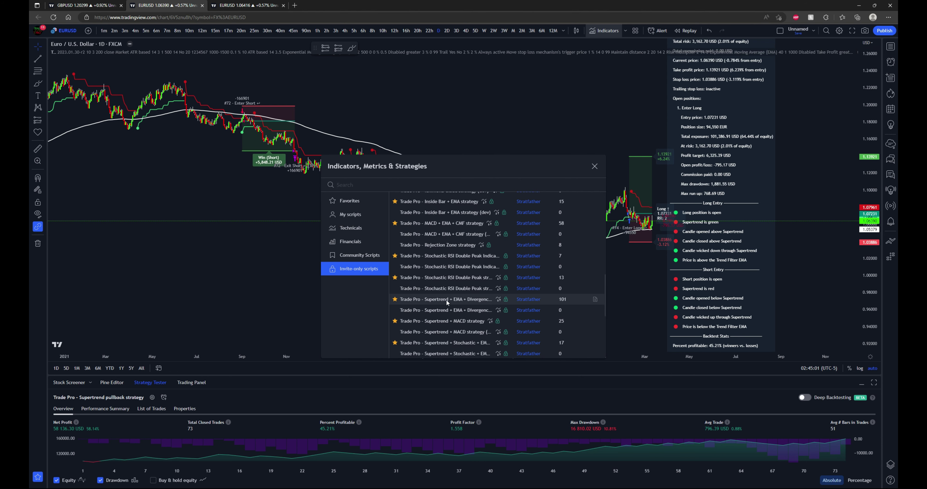
{"action": "scroll", "coordinate": [446, 302], "scroll_direction": "up", "scroll_amount": 2}
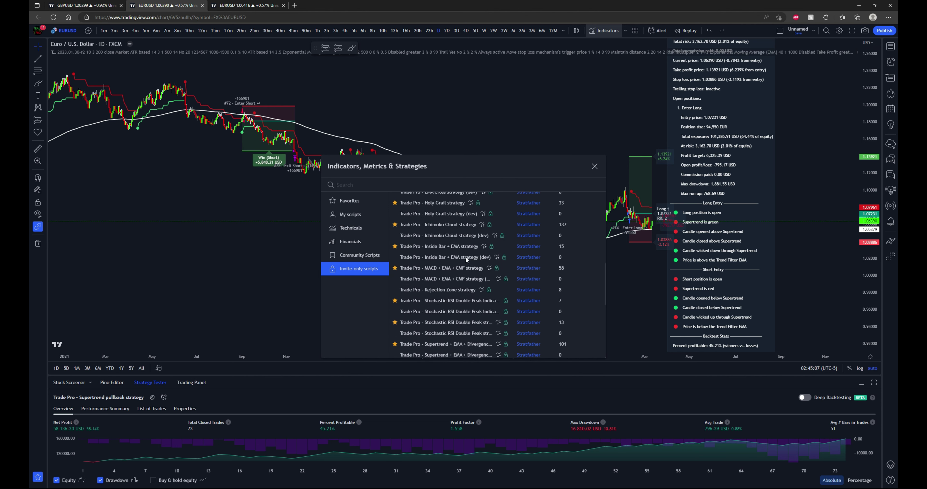
{"action": "scroll", "coordinate": [466, 257], "scroll_direction": "up", "scroll_amount": 3}
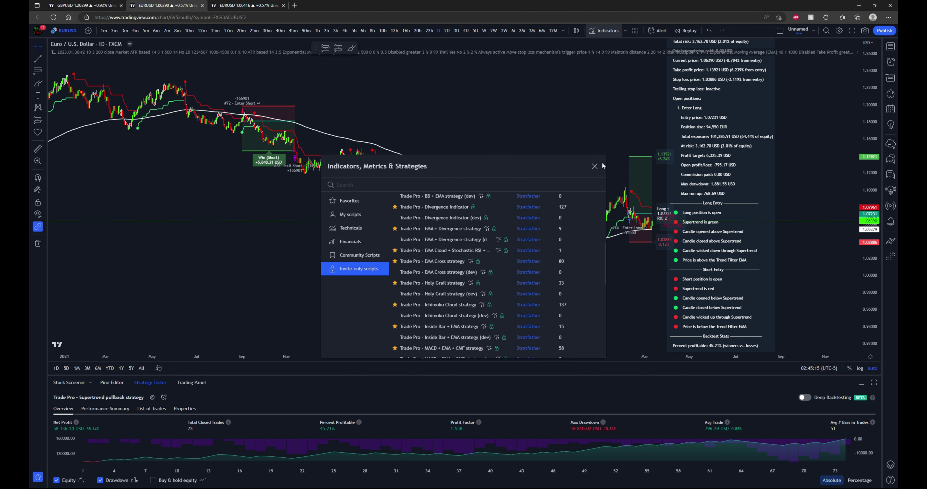
{"action": "left_click", "coordinate": [594, 166]}
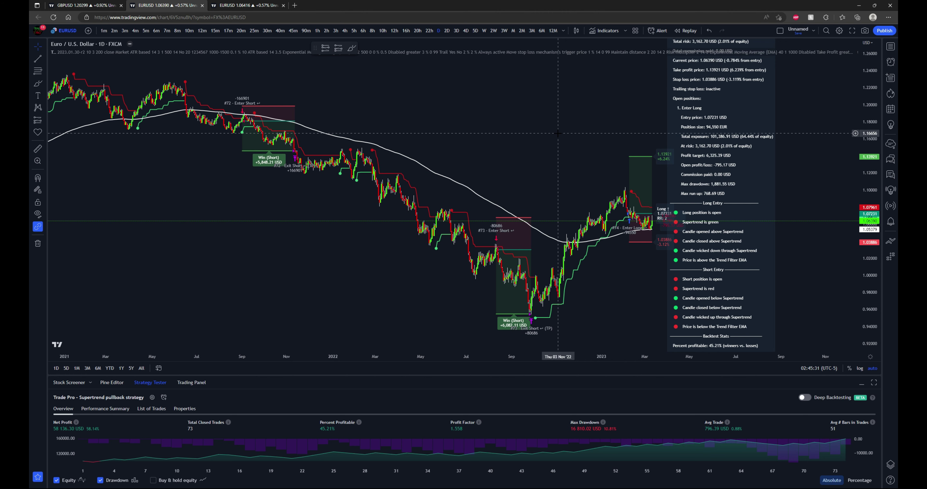
Minimize the Strategy Tester panel to enlarge the EURUSD chart, and leave nothing selected on the chart
{"action": "left_click", "coordinate": [861, 384]}
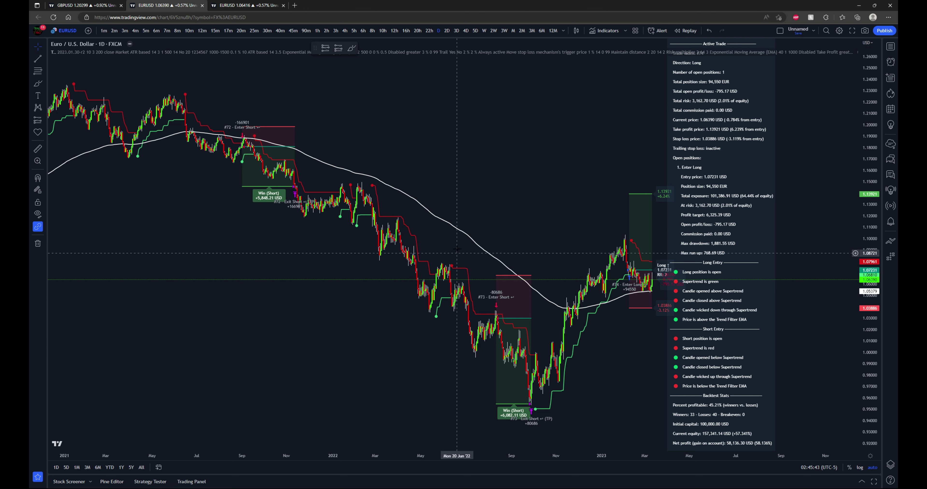
{"action": "left_click", "coordinate": [454, 226]}
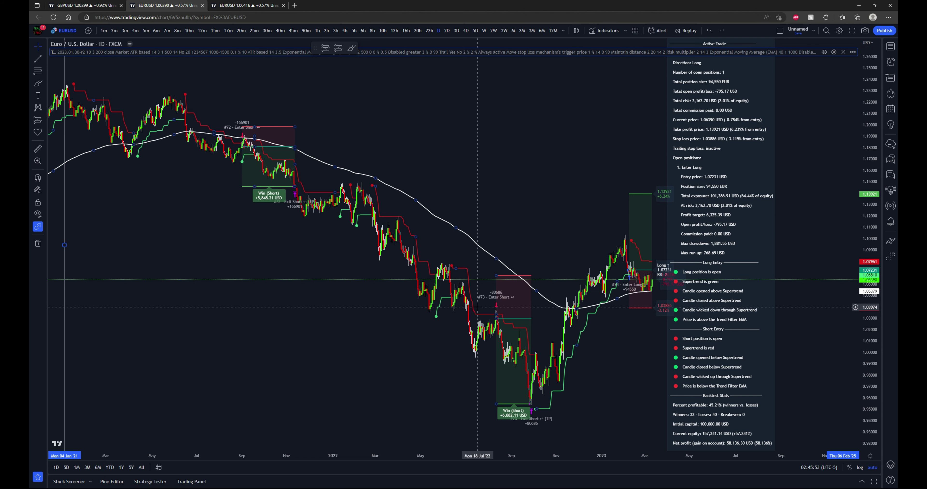
{"action": "left_click", "coordinate": [495, 198]}
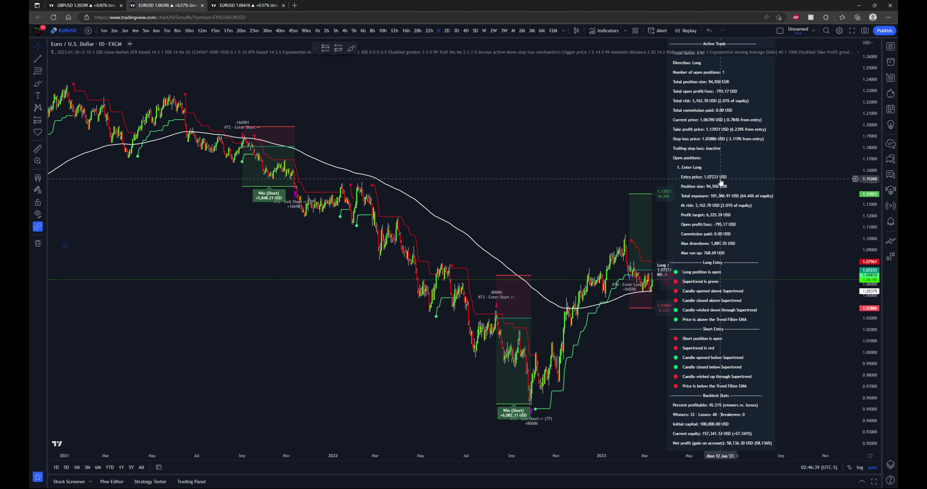
Open the input settings of the Supertrend pullback strategy and consult the help for Supertrend Must Change Direction For New Entry
{"action": "double_click", "coordinate": [721, 182]}
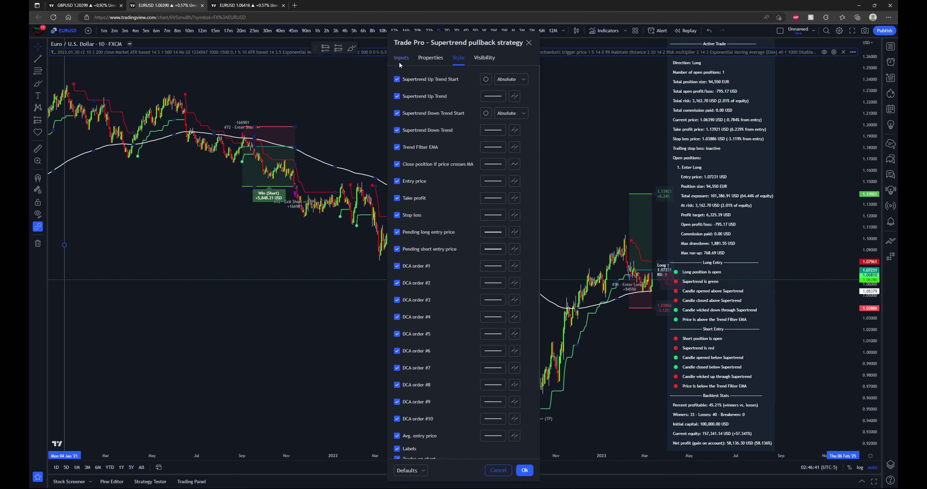
{"action": "left_click", "coordinate": [400, 63]}
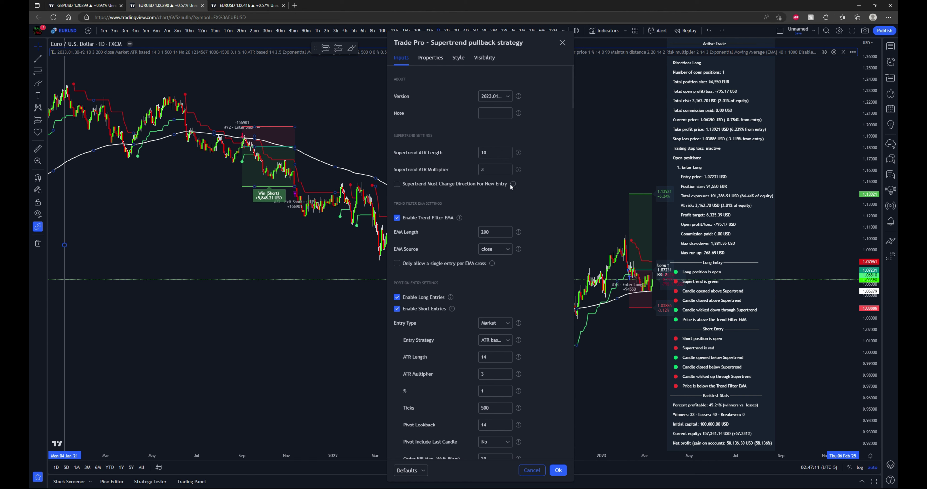
{"action": "mouse_move", "coordinate": [513, 185]}
Examine the Entry Type options and the remaining position entry settings down to Reverse entries
{"action": "scroll", "coordinate": [544, 256], "scroll_direction": "down", "scroll_amount": 3}
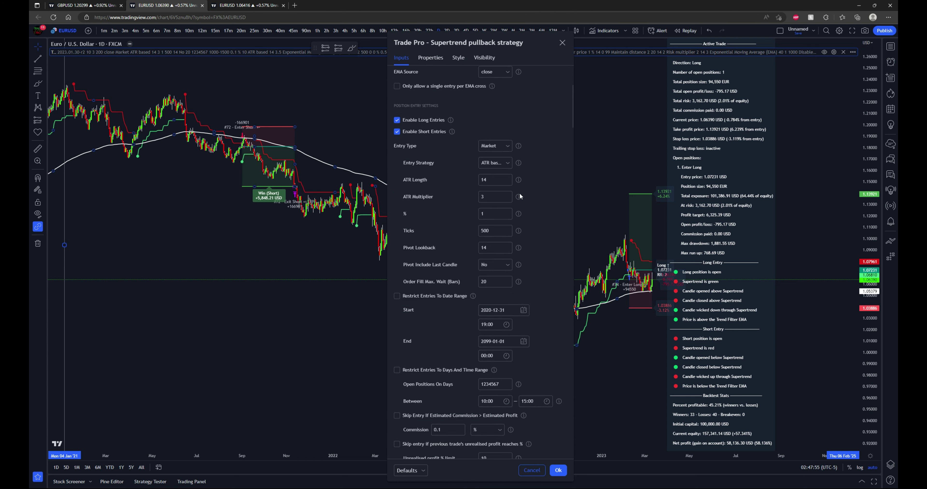
{"action": "left_click", "coordinate": [502, 146]}
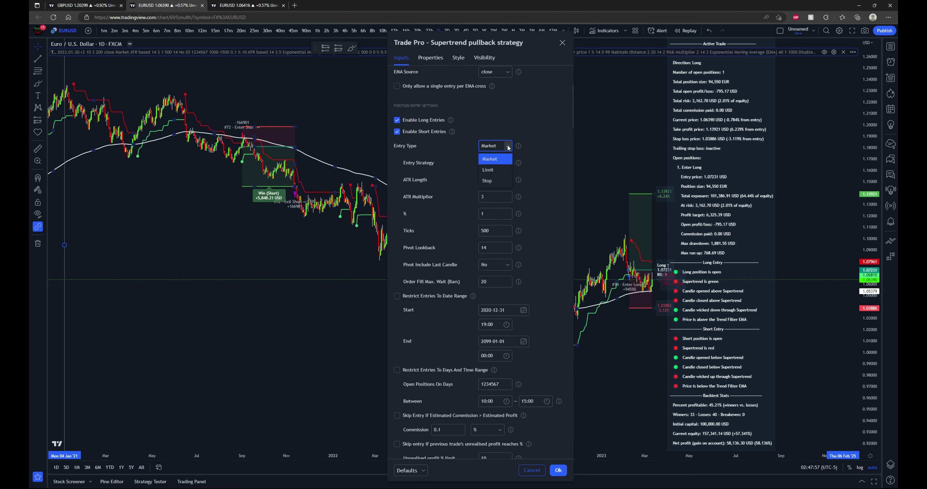
{"action": "left_click", "coordinate": [508, 148]}
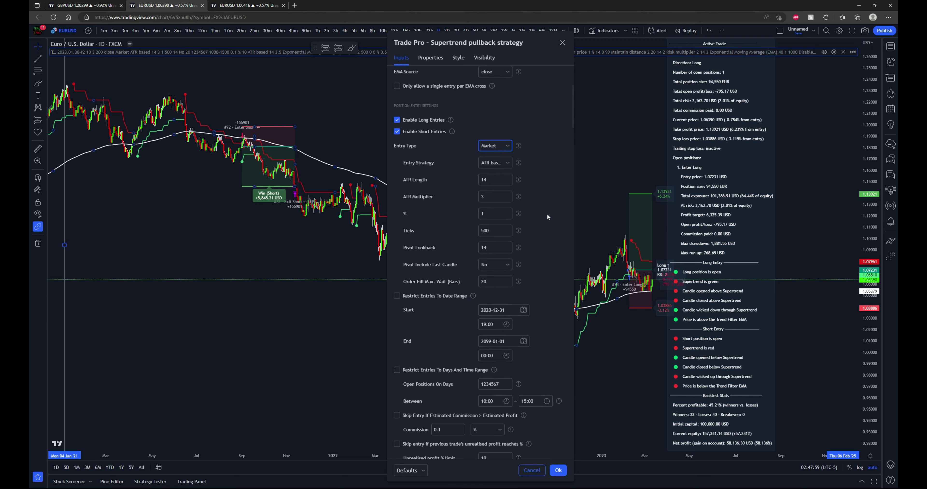
{"action": "scroll", "coordinate": [547, 215], "scroll_direction": "down", "scroll_amount": 5}
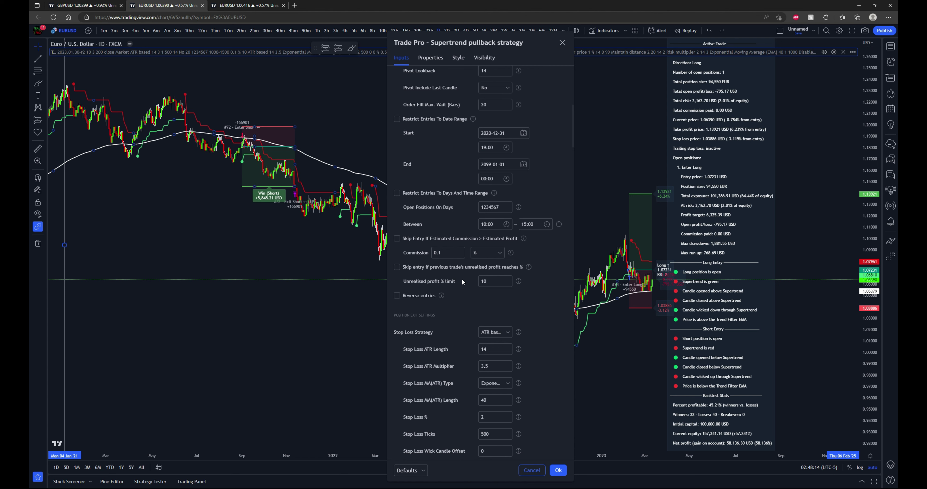
{"action": "scroll", "coordinate": [462, 280], "scroll_direction": "down", "scroll_amount": 5}
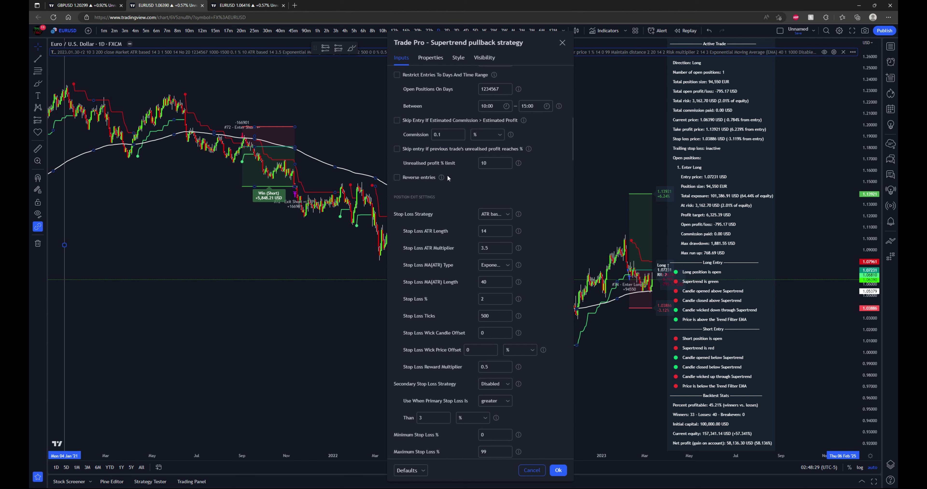
{"action": "mouse_move", "coordinate": [442, 179]}
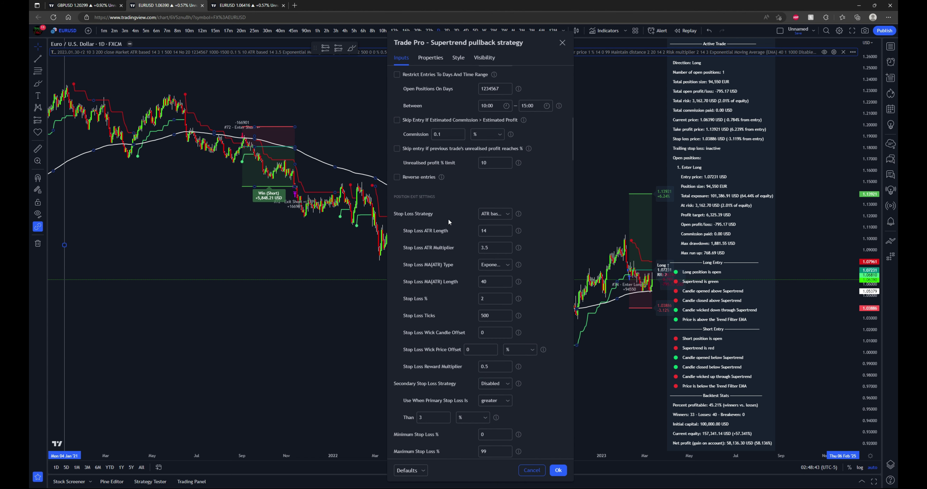
Examine the options available for Stop Loss Strategy in the position exit settings without changing the selection
{"action": "scroll", "coordinate": [449, 222], "scroll_direction": "down", "scroll_amount": 3}
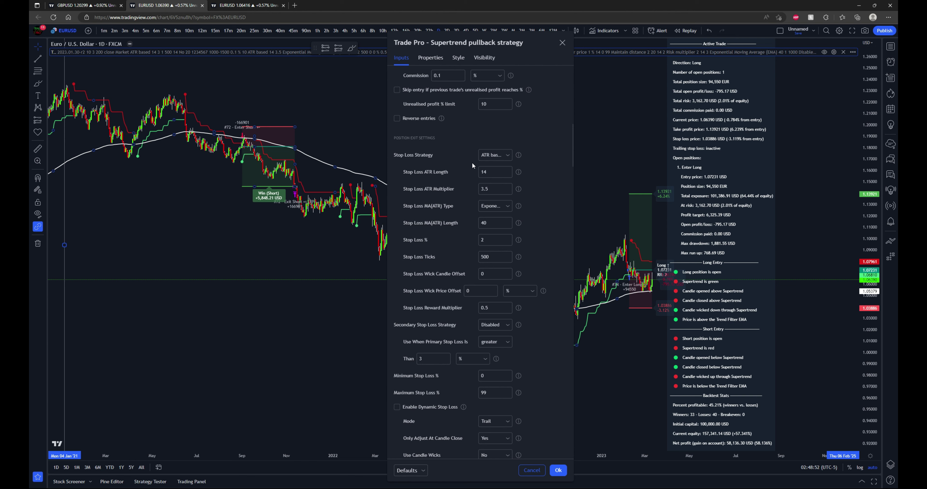
{"action": "left_click", "coordinate": [508, 157]}
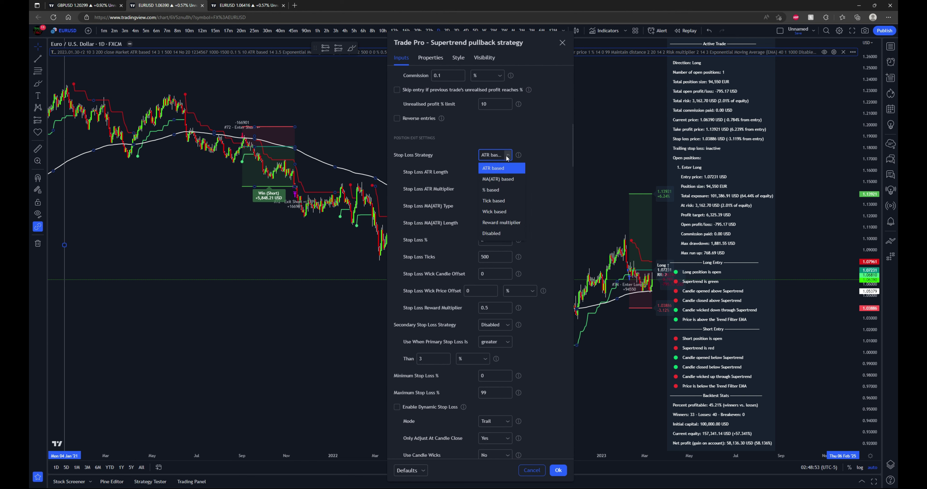
{"action": "left_click", "coordinate": [508, 157]}
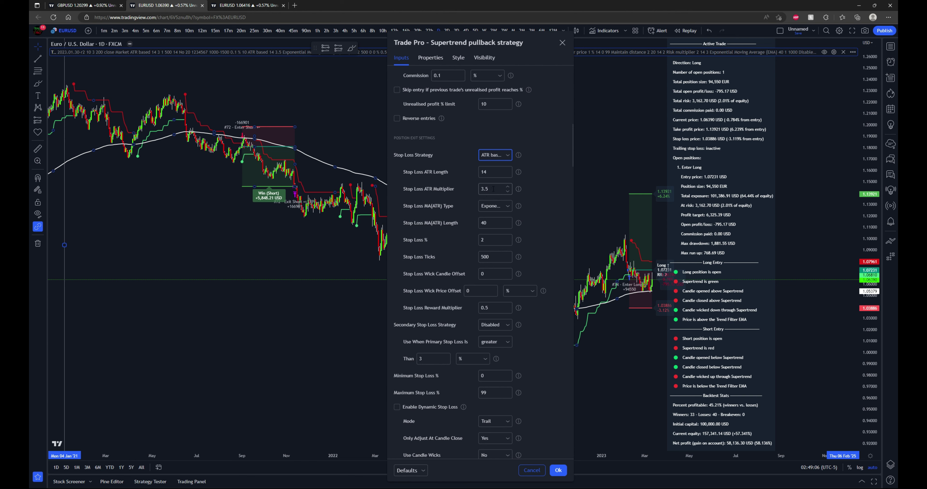
{"action": "left_click", "coordinate": [508, 157]}
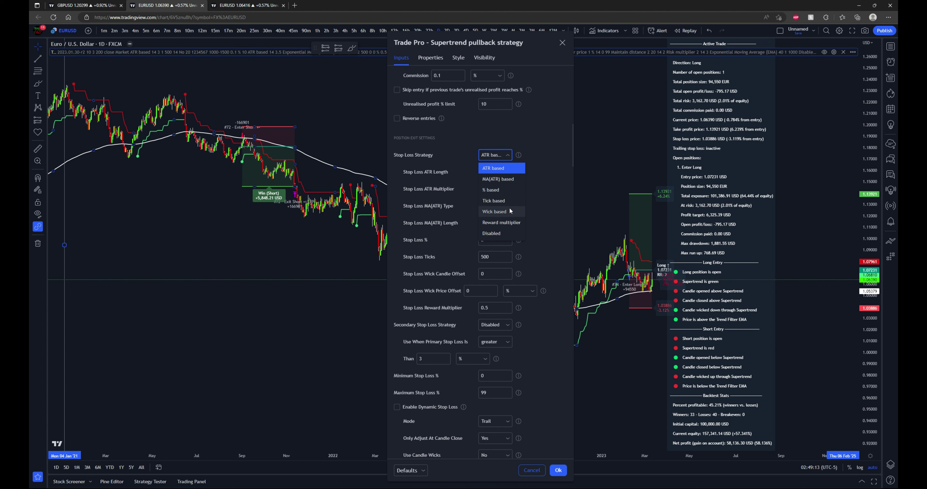
{"action": "left_click", "coordinate": [507, 155]}
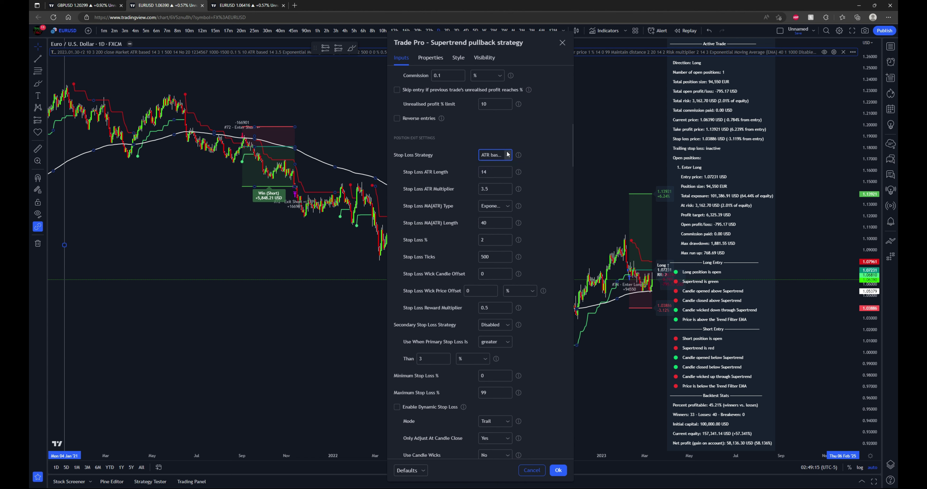
Examine the dynamic stop loss settings, including the Mode options and the units offered for Move Stop Loss
{"action": "scroll", "coordinate": [537, 216], "scroll_direction": "down", "scroll_amount": 5}
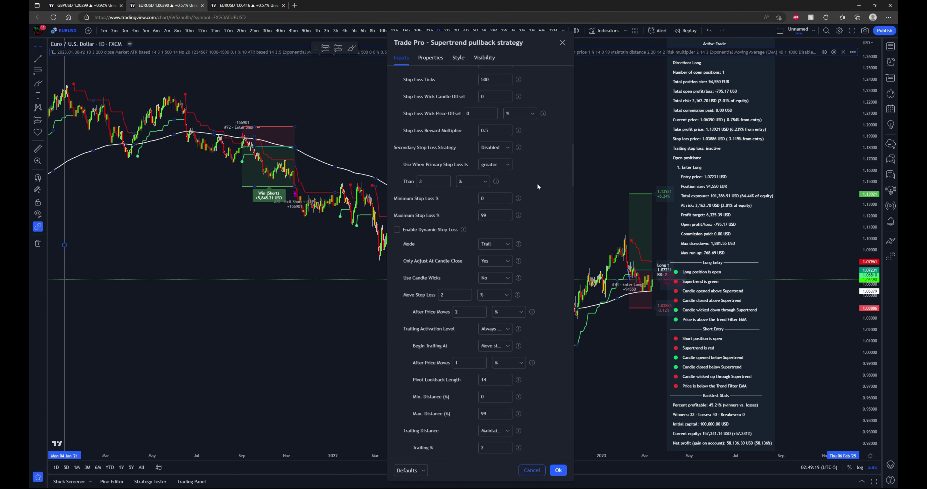
{"action": "scroll", "coordinate": [537, 187], "scroll_direction": "down", "scroll_amount": 2}
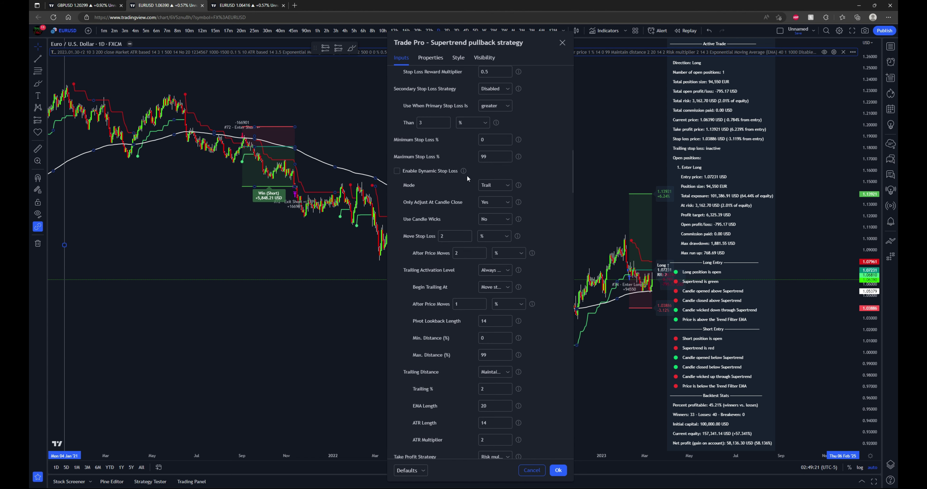
{"action": "left_click", "coordinate": [506, 186]}
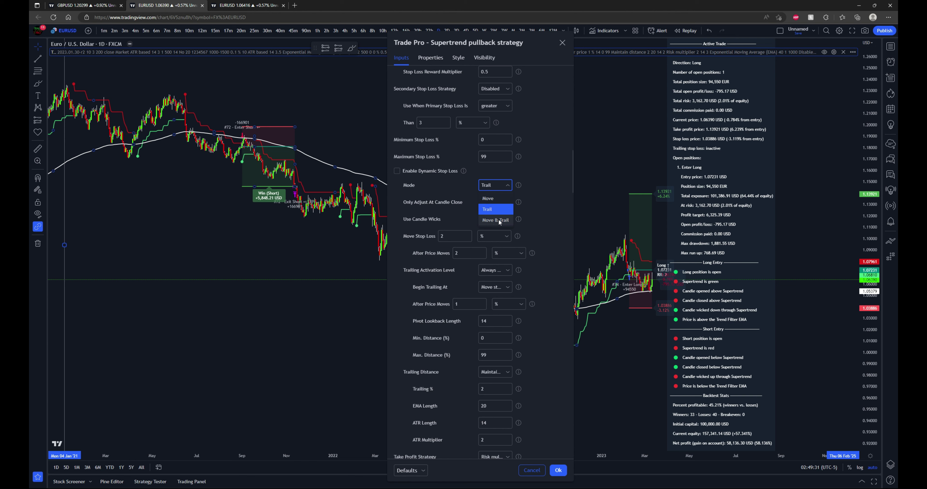
{"action": "left_click", "coordinate": [492, 186]}
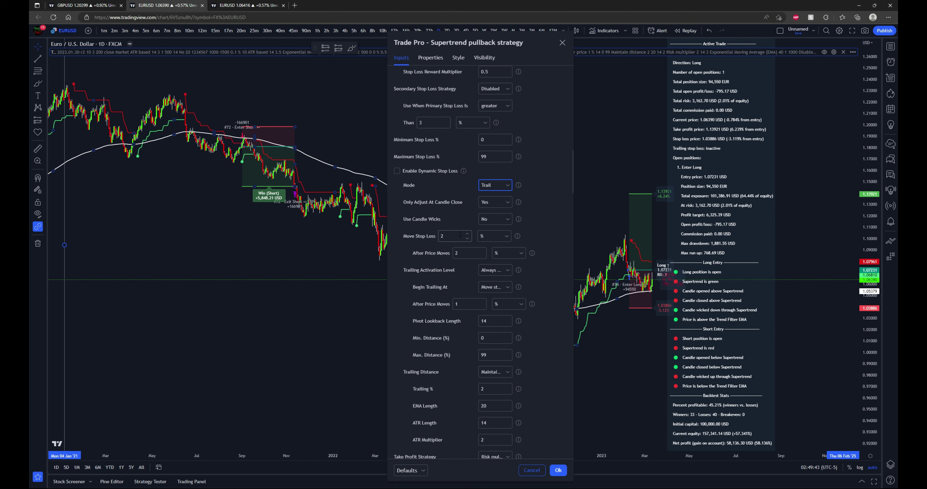
{"action": "left_click", "coordinate": [506, 237]}
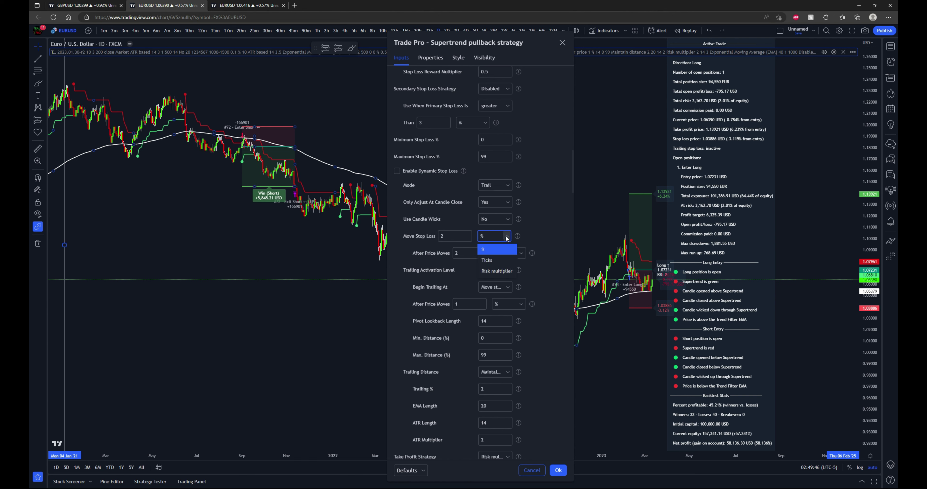
{"action": "left_click", "coordinate": [506, 237]}
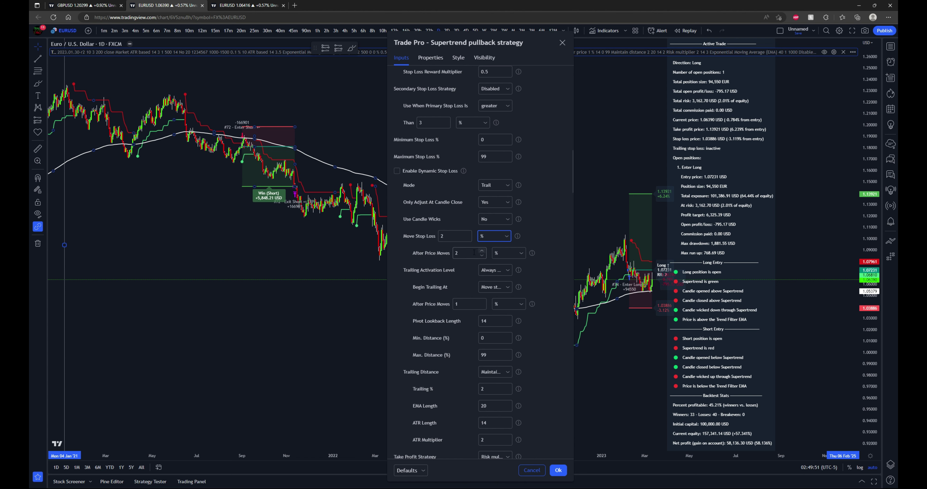
Examine the options available for Take Profit Strategy in the position exit settings without changing the selection
{"action": "scroll", "coordinate": [472, 251], "scroll_direction": "down", "scroll_amount": 3}
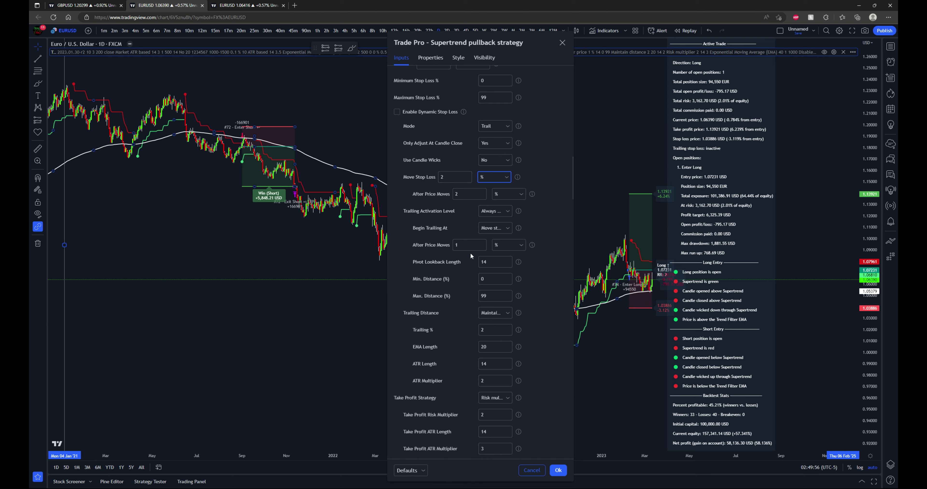
{"action": "scroll", "coordinate": [471, 254], "scroll_direction": "down", "scroll_amount": 3}
{"action": "scroll", "coordinate": [470, 254], "scroll_direction": "down", "scroll_amount": 3}
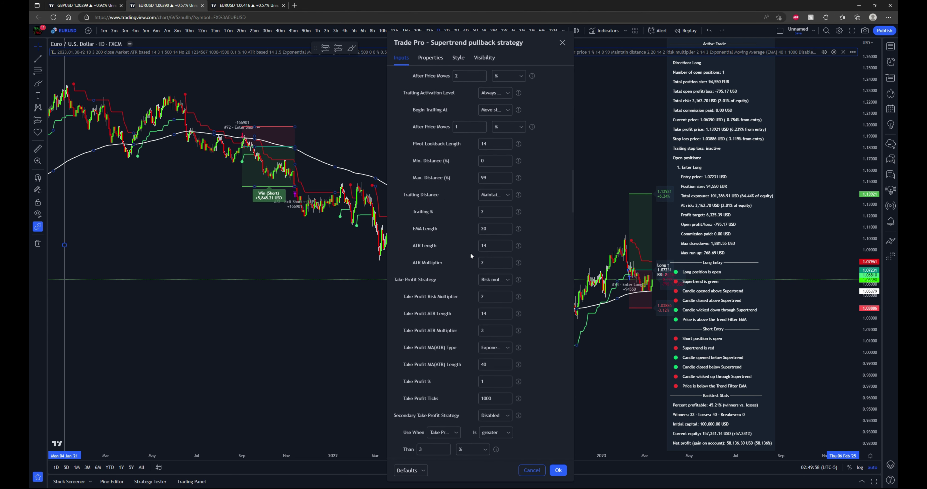
{"action": "scroll", "coordinate": [471, 255], "scroll_direction": "down", "scroll_amount": 3}
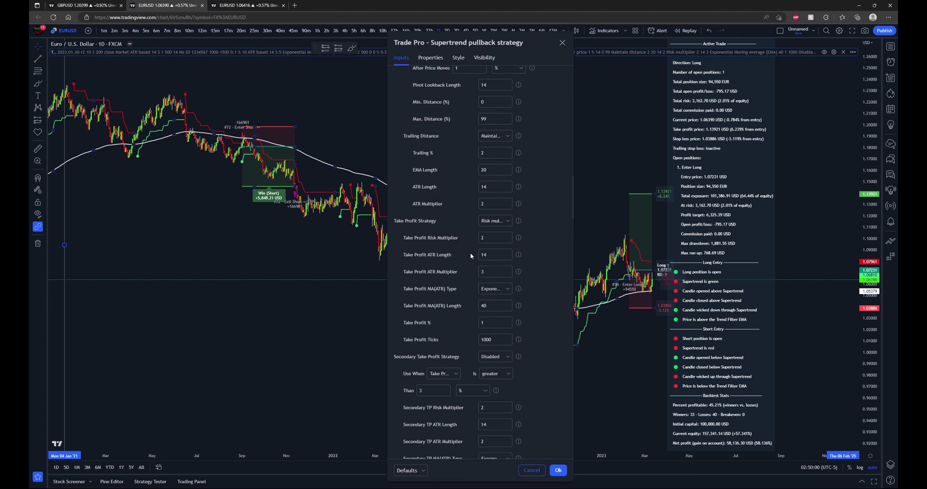
{"action": "left_click", "coordinate": [505, 221]}
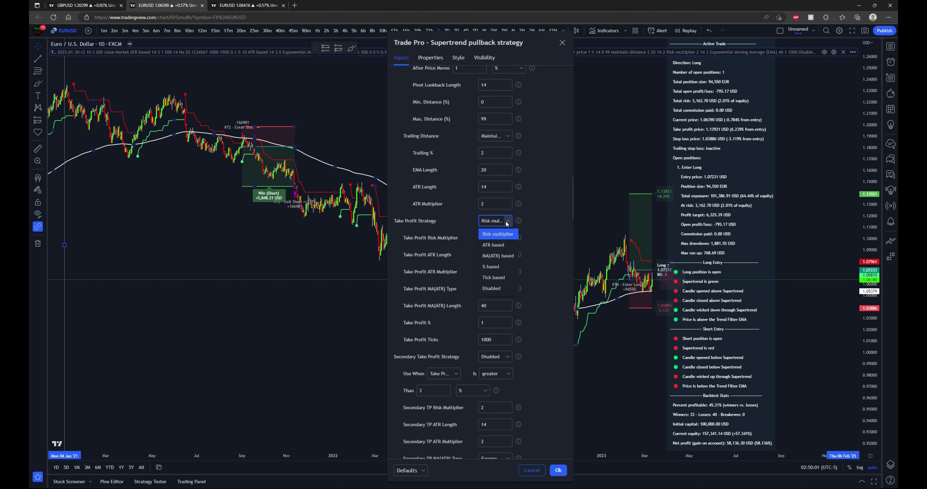
{"action": "left_click", "coordinate": [506, 222]}
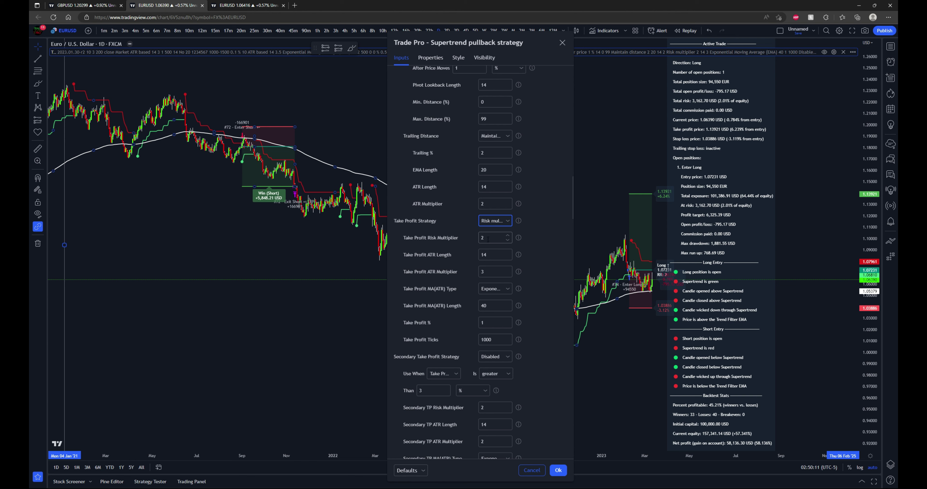
{"action": "left_click", "coordinate": [508, 222]}
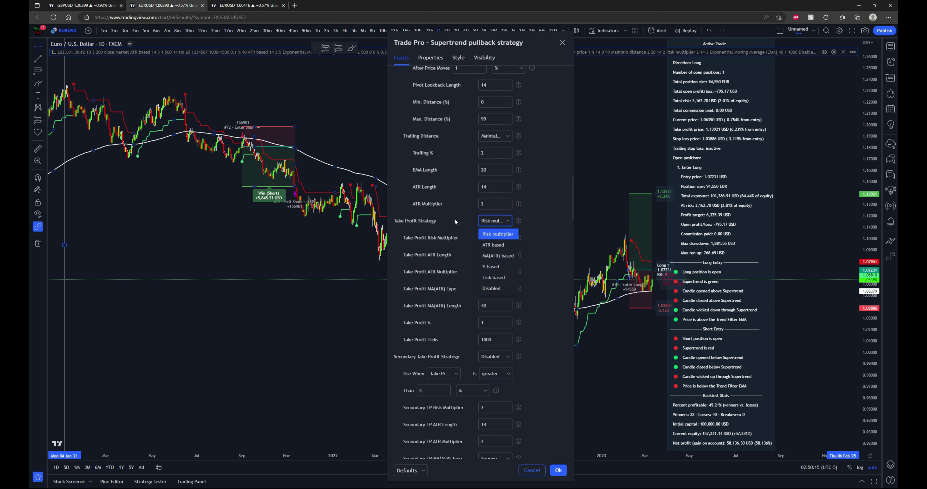
{"action": "left_click", "coordinate": [489, 234]}
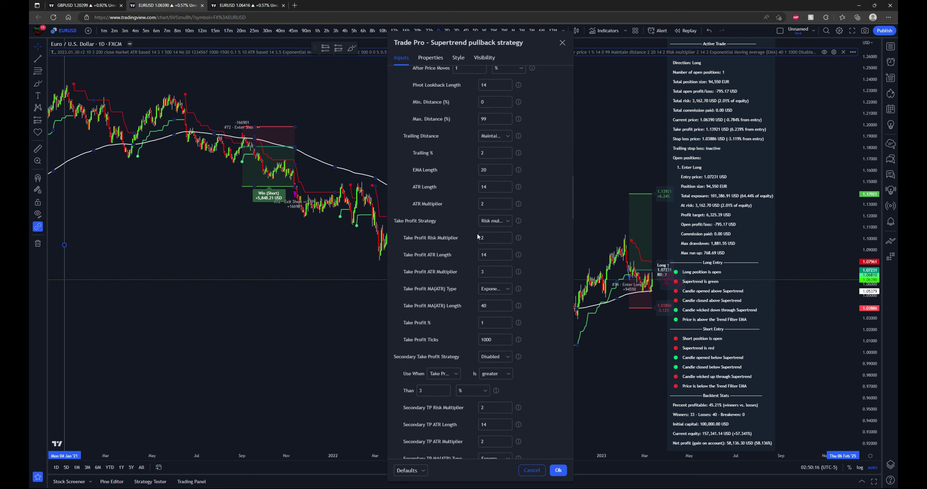
{"action": "left_click", "coordinate": [507, 222]}
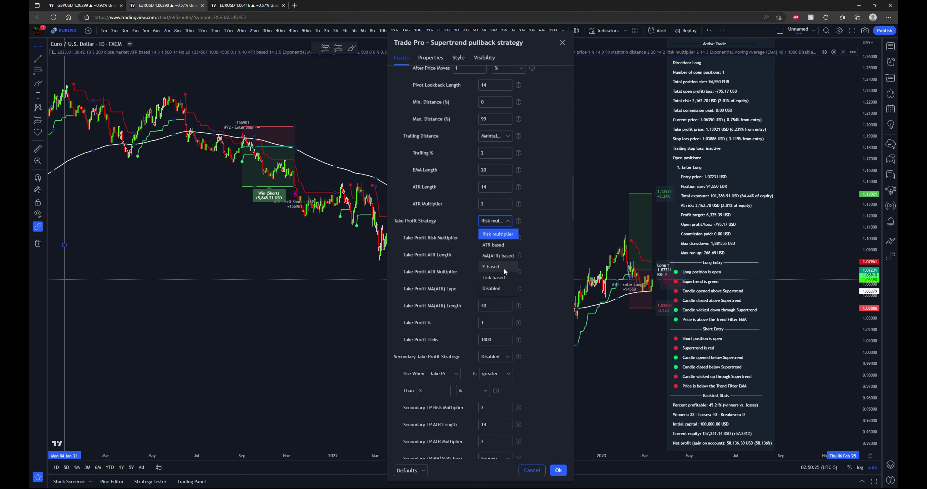
{"action": "left_click", "coordinate": [507, 223]}
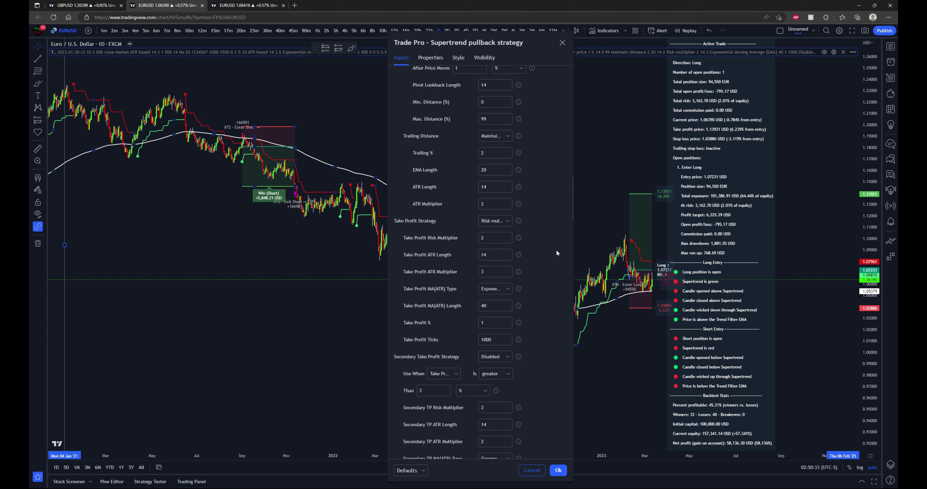
Examine the secondary take profit settings and consult the help for Secondary Take Profit Strategy
{"action": "scroll", "coordinate": [556, 252], "scroll_direction": "down", "scroll_amount": 5}
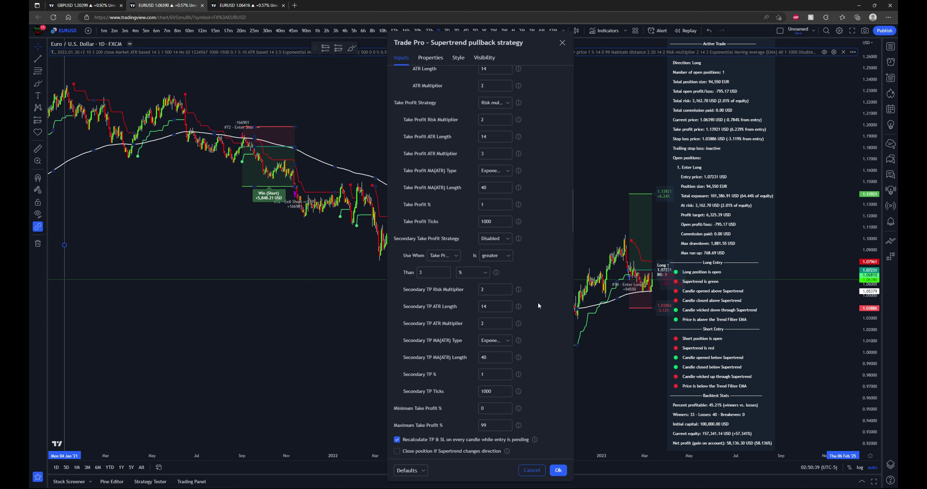
{"action": "scroll", "coordinate": [542, 287], "scroll_direction": "down", "scroll_amount": 3}
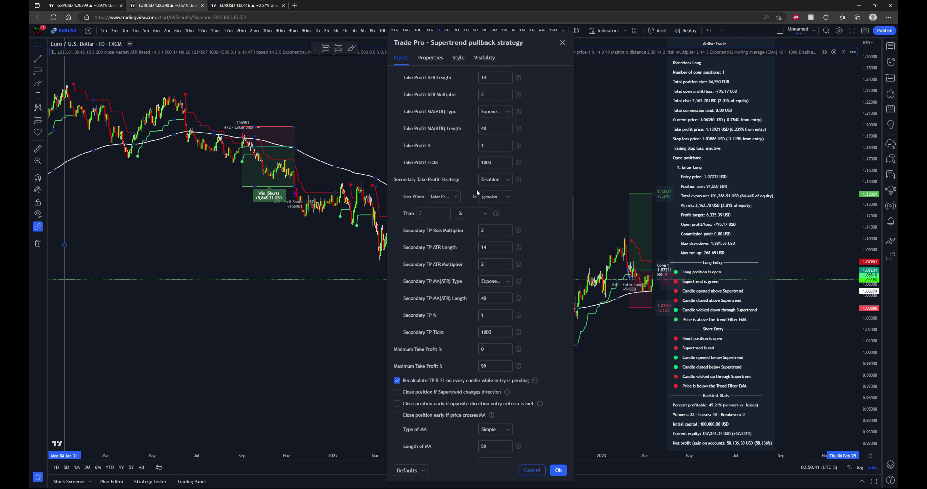
{"action": "mouse_move", "coordinate": [519, 178]}
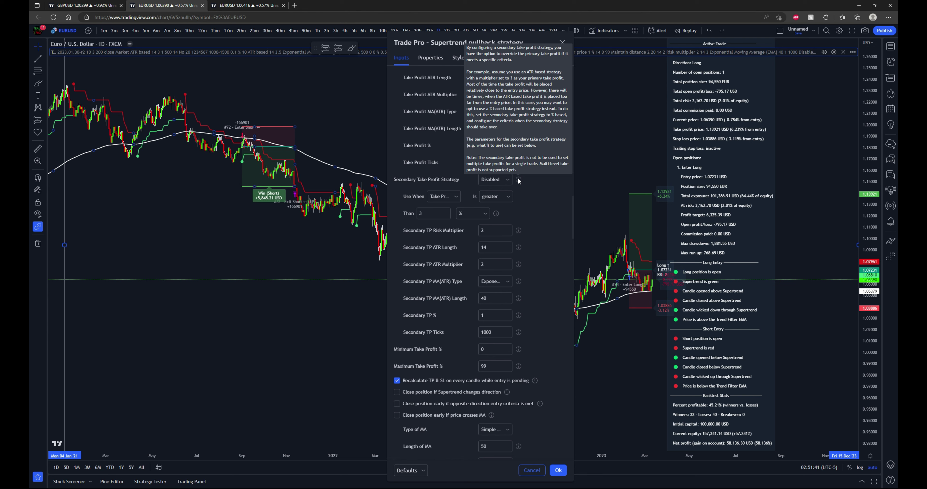
Examine the take profit limits, the conditions for closing positions early and the DCA settings
{"action": "scroll", "coordinate": [542, 212], "scroll_direction": "down", "scroll_amount": 2}
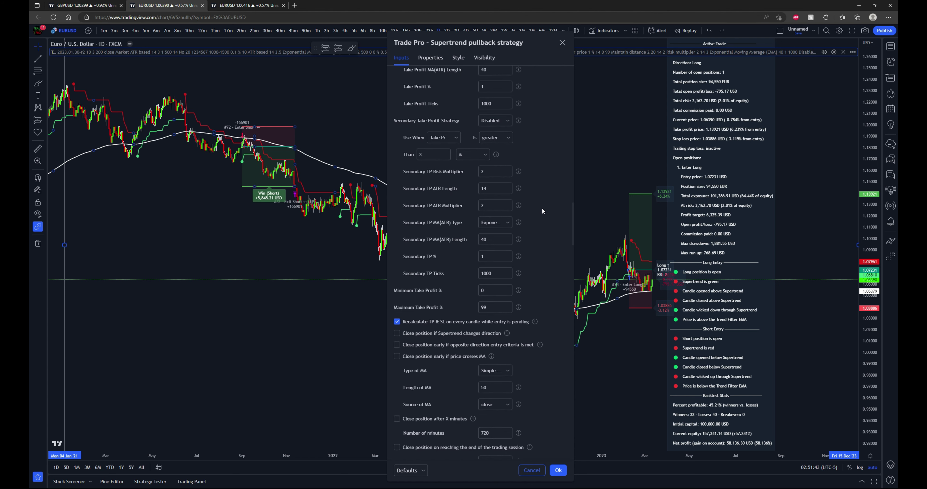
{"action": "scroll", "coordinate": [542, 209], "scroll_direction": "down", "scroll_amount": 4}
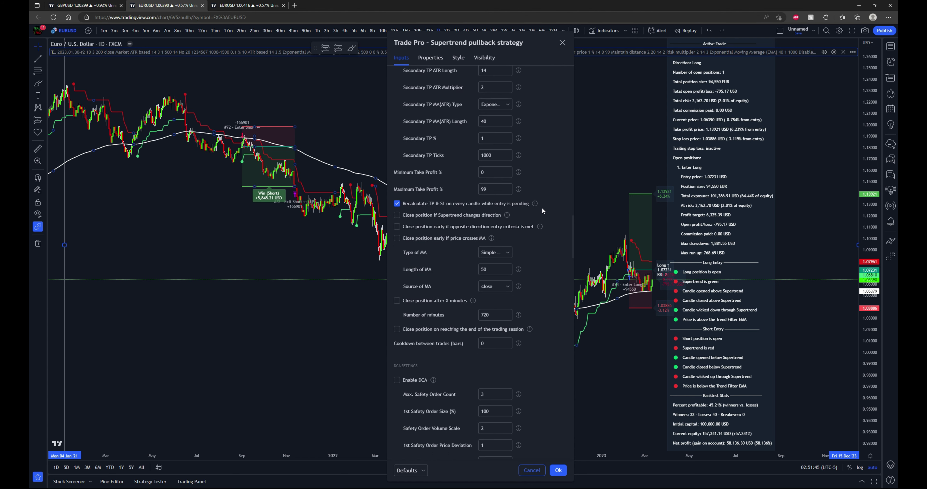
{"action": "scroll", "coordinate": [542, 209], "scroll_direction": "down", "scroll_amount": 2}
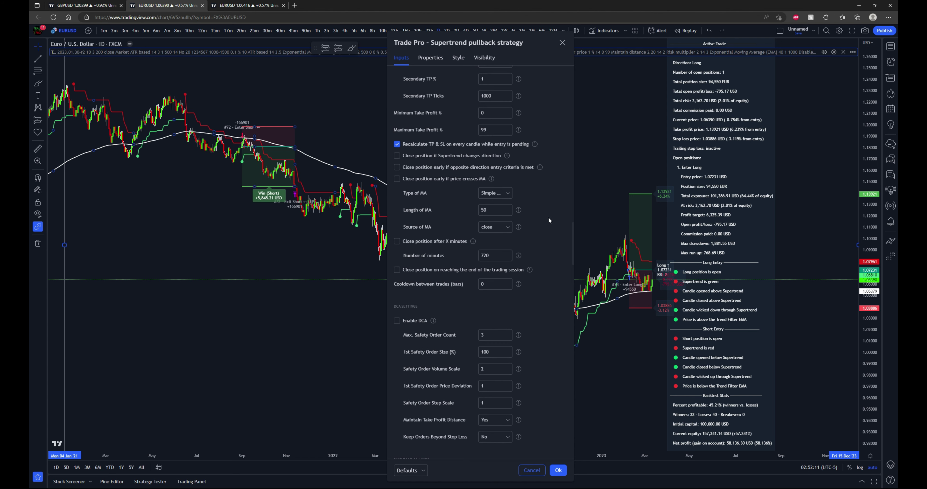
Examine the order size settings, including the units offered for Order Size, without changing the selection
{"action": "scroll", "coordinate": [548, 218], "scroll_direction": "down", "scroll_amount": 3}
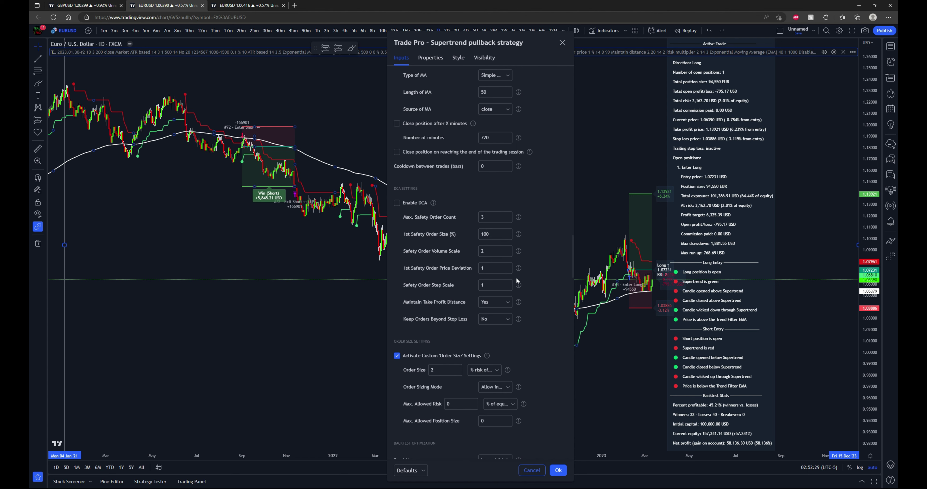
{"action": "scroll", "coordinate": [542, 239], "scroll_direction": "down", "scroll_amount": 2}
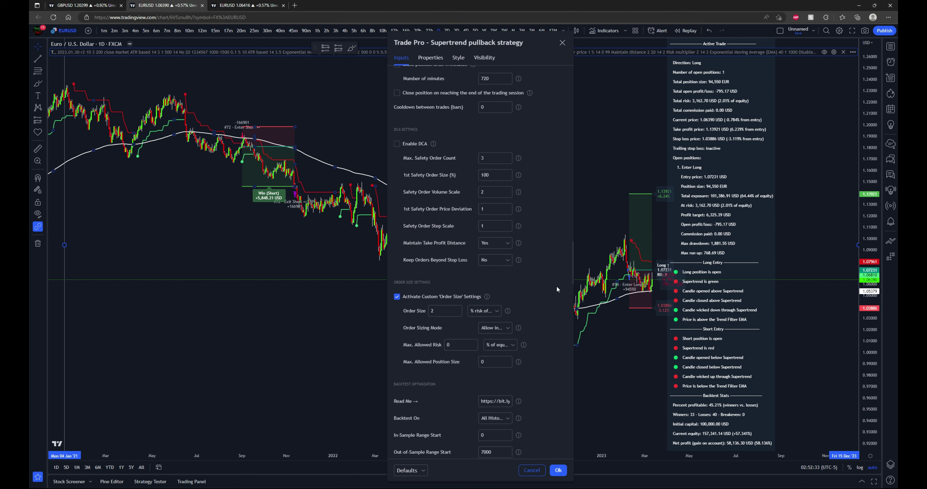
{"action": "left_click", "coordinate": [495, 312]}
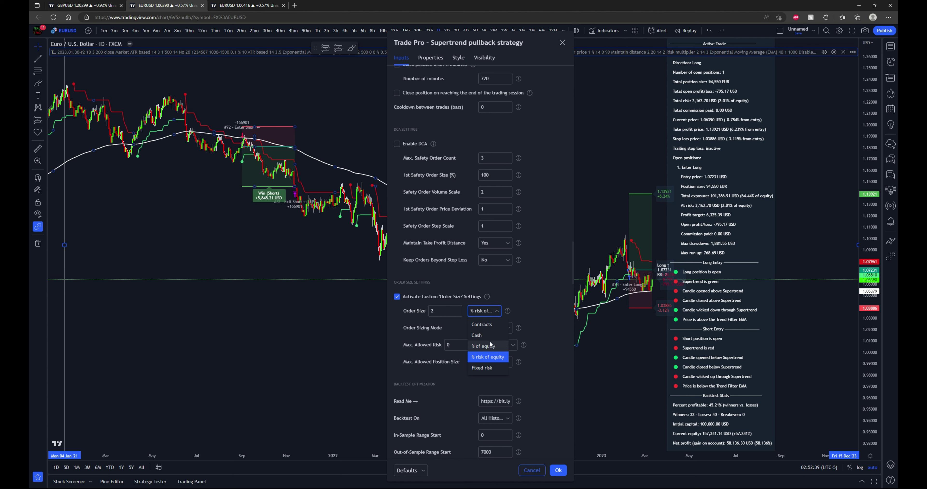
{"action": "left_click", "coordinate": [497, 311]}
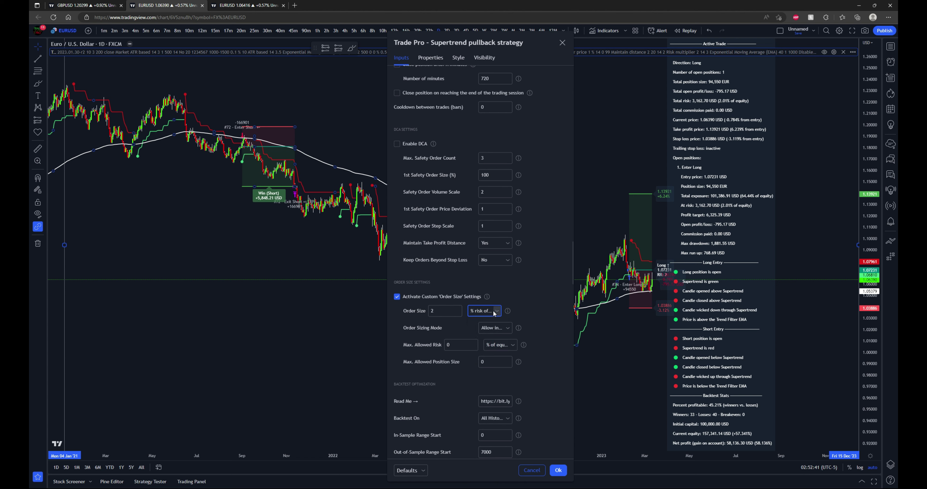
{"action": "scroll", "coordinate": [531, 275], "scroll_direction": "down", "scroll_amount": 3}
{"action": "left_click", "coordinate": [534, 260]}
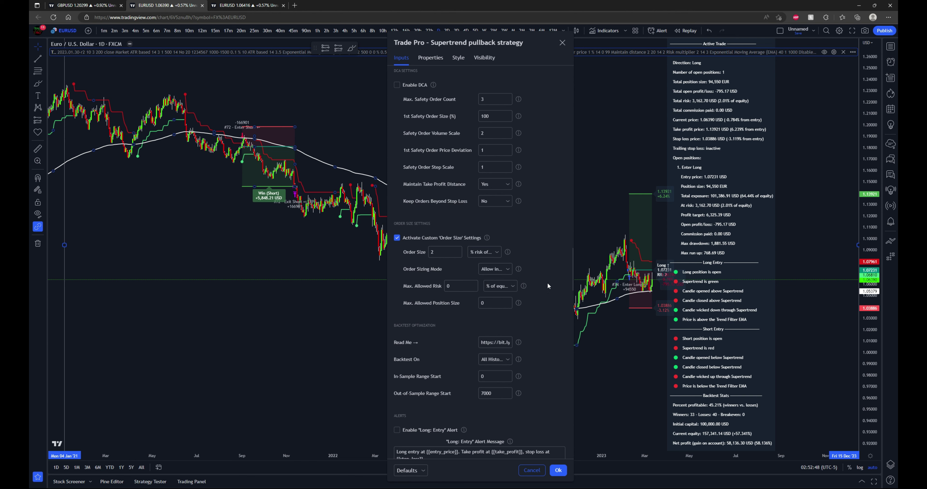
Examine the backtest optimization settings and the alert options with their messages, down to the DCA Order Filled alerts
{"action": "scroll", "coordinate": [547, 282], "scroll_direction": "down", "scroll_amount": 9}
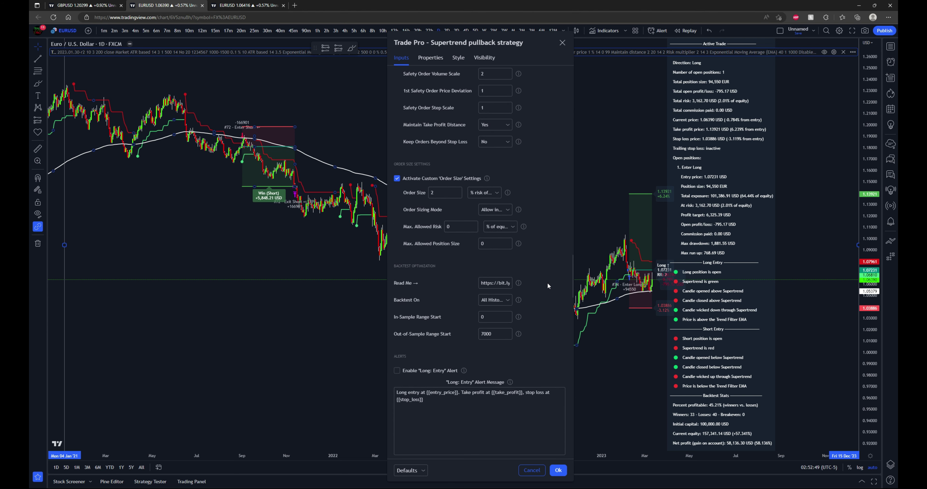
{"action": "scroll", "coordinate": [546, 282], "scroll_direction": "down", "scroll_amount": 6}
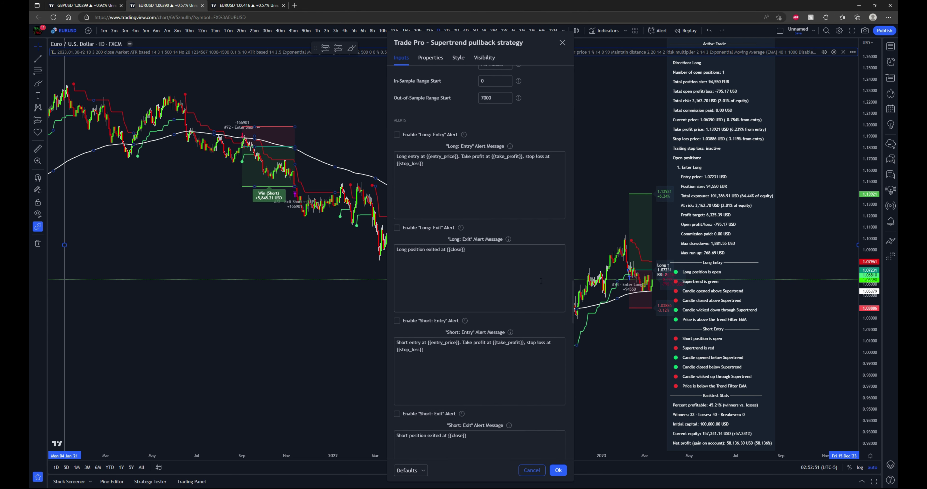
{"action": "scroll", "coordinate": [472, 317], "scroll_direction": "down", "scroll_amount": 12}
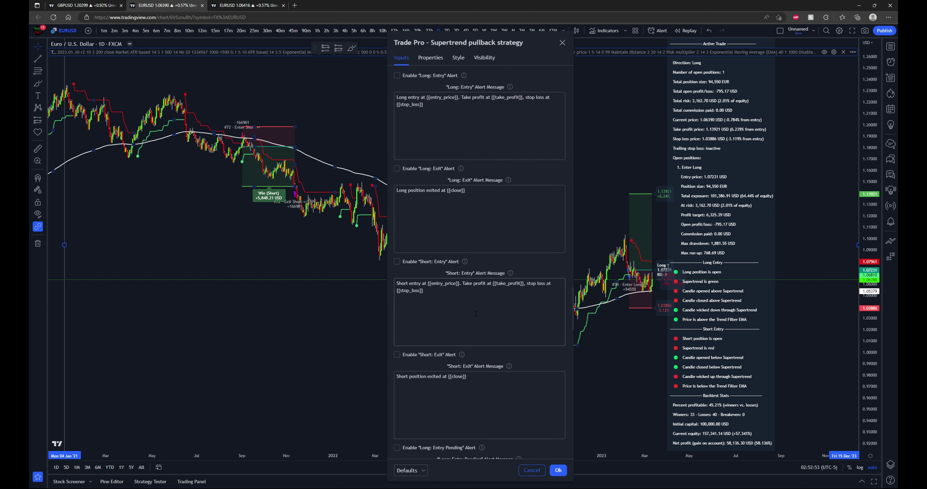
{"action": "scroll", "coordinate": [476, 314], "scroll_direction": "down", "scroll_amount": 12}
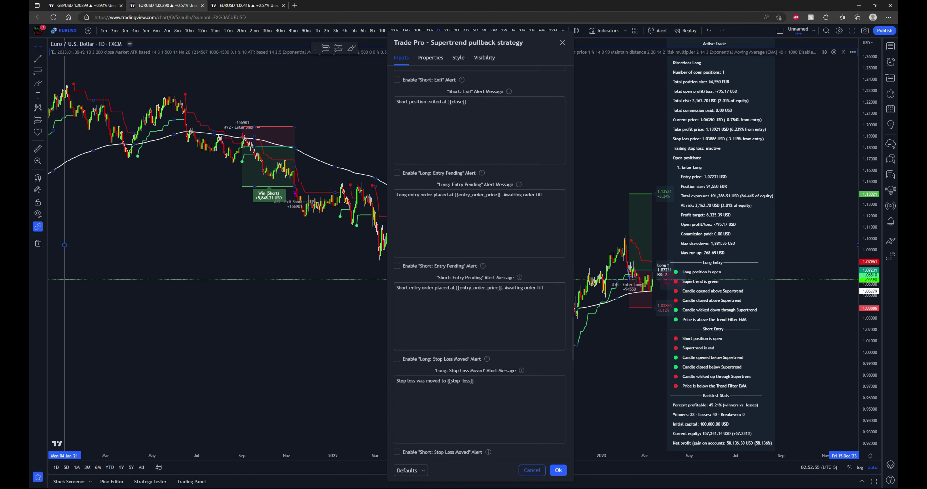
{"action": "scroll", "coordinate": [475, 313], "scroll_direction": "down", "scroll_amount": 4}
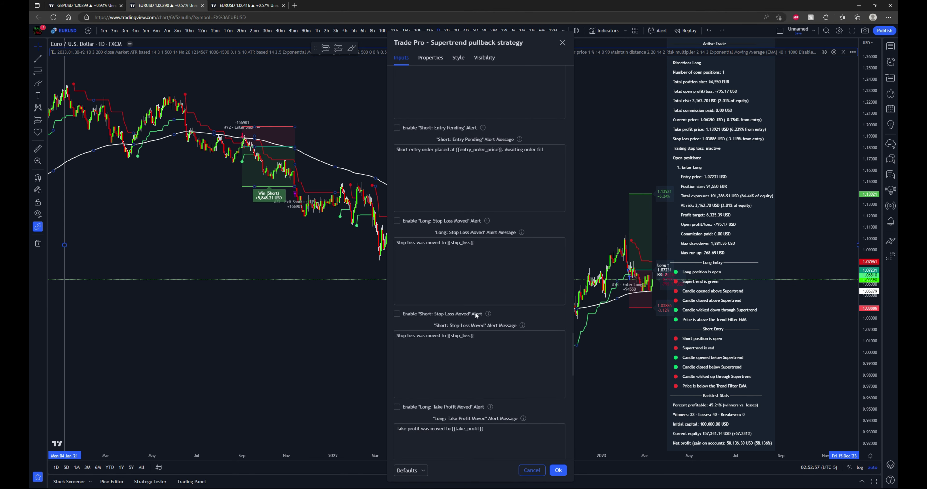
{"action": "scroll", "coordinate": [475, 313], "scroll_direction": "down", "scroll_amount": 8}
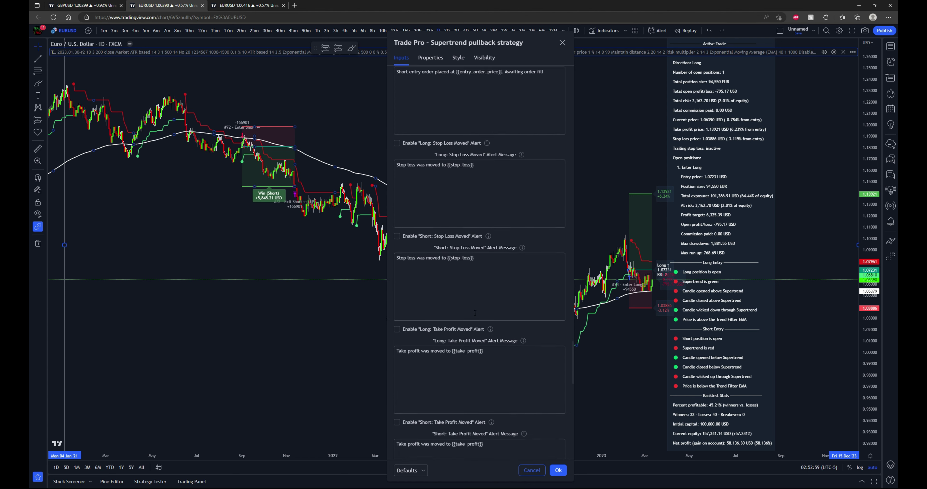
{"action": "scroll", "coordinate": [475, 313], "scroll_direction": "down", "scroll_amount": 10}
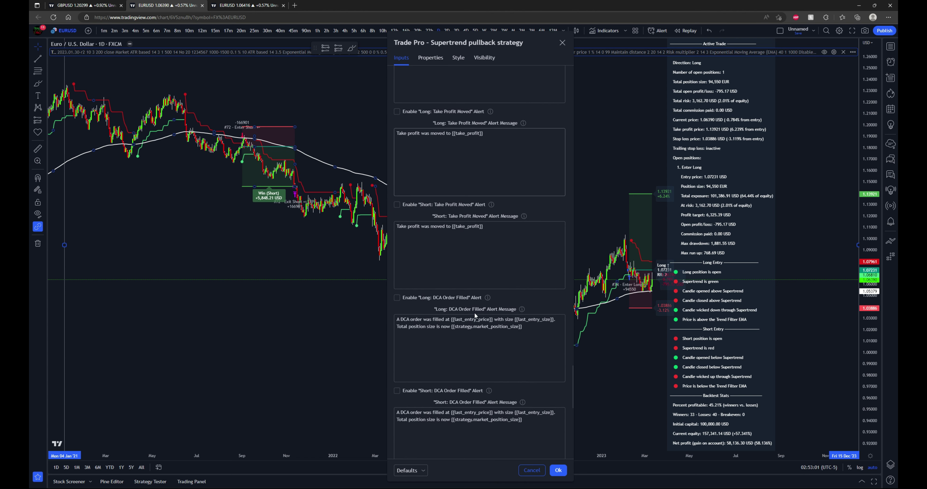
Look back over the strategy inputs from the alert messages up to the Version field and Supertrend settings
{"action": "scroll", "coordinate": [474, 304], "scroll_direction": "up", "scroll_amount": 20}
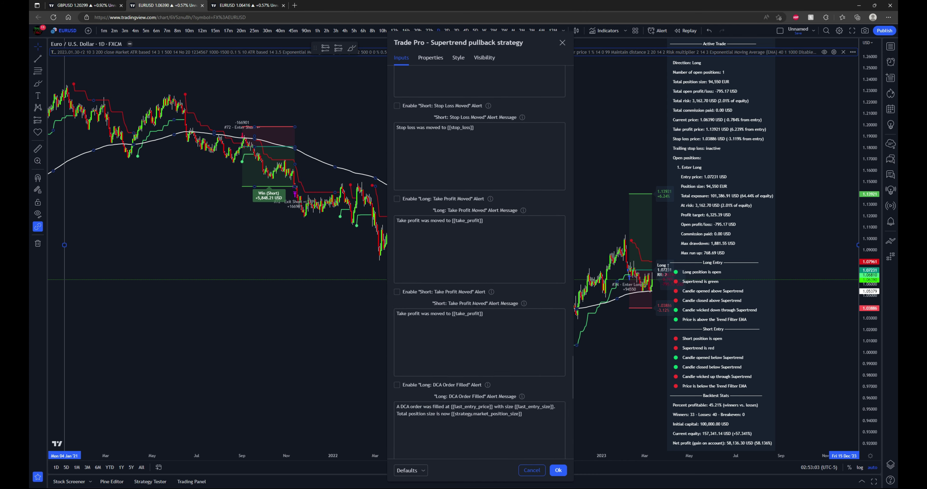
{"action": "scroll", "coordinate": [474, 305], "scroll_direction": "up", "scroll_amount": 15}
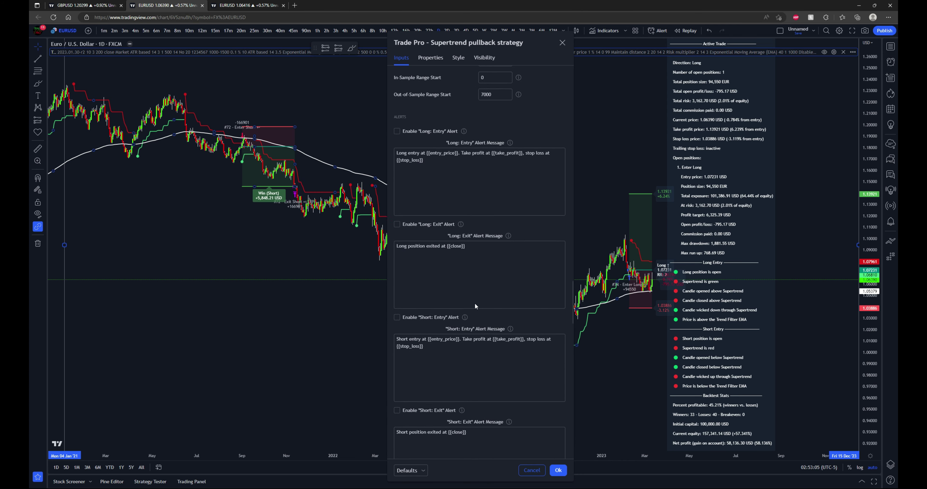
{"action": "scroll", "coordinate": [475, 304], "scroll_direction": "up", "scroll_amount": 18}
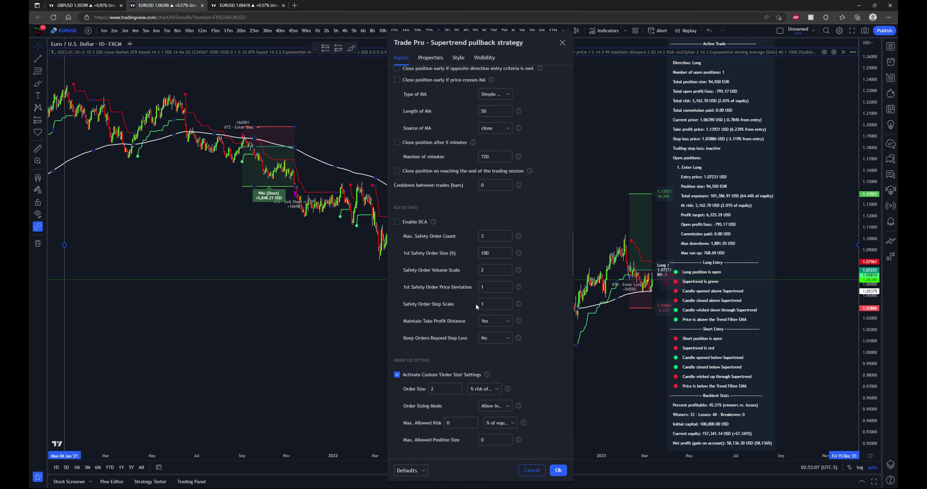
{"action": "scroll", "coordinate": [481, 314], "scroll_direction": "up", "scroll_amount": 15}
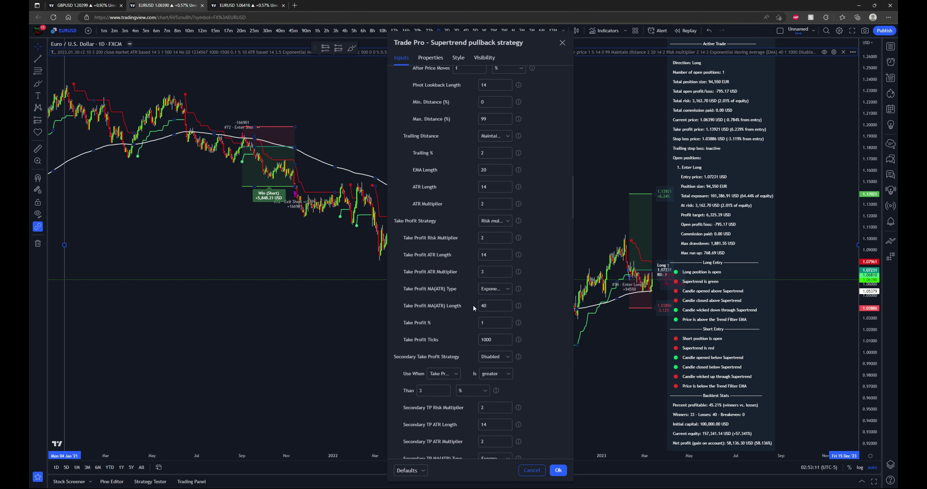
{"action": "scroll", "coordinate": [473, 305], "scroll_direction": "up", "scroll_amount": 6}
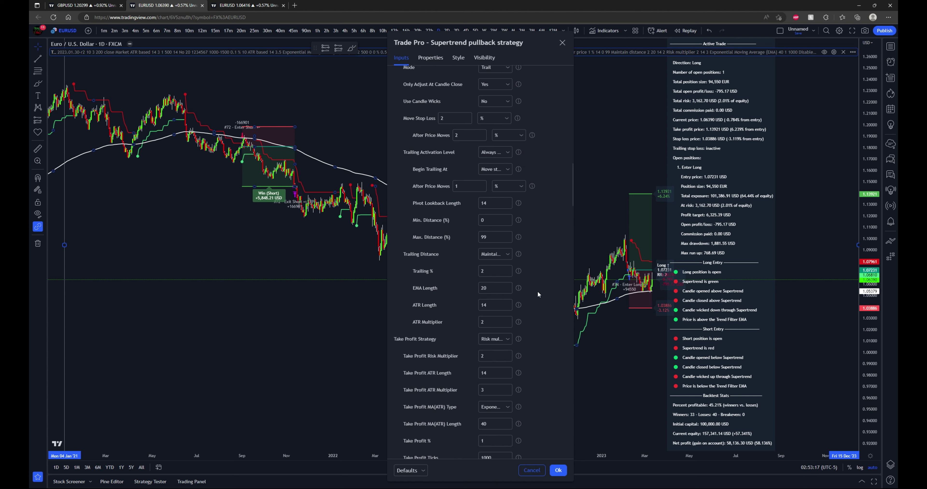
{"action": "scroll", "coordinate": [538, 293], "scroll_direction": "up", "scroll_amount": 3}
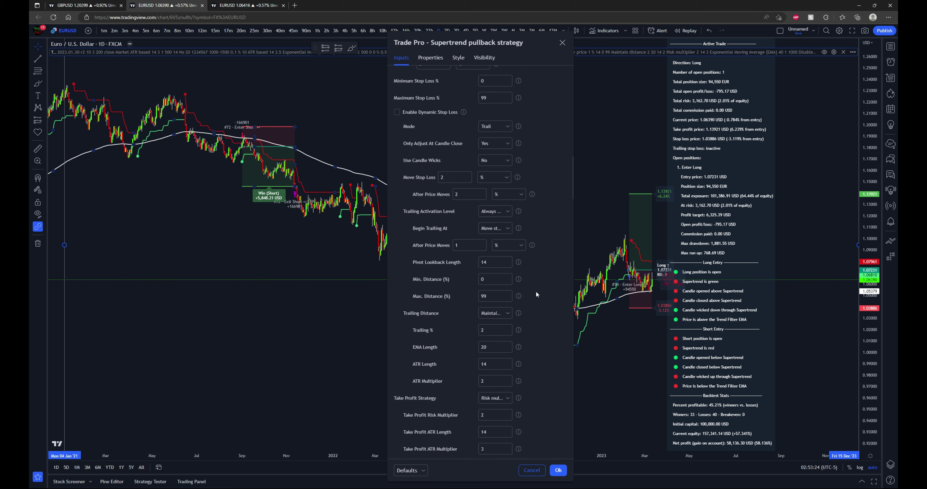
{"action": "scroll", "coordinate": [537, 292], "scroll_direction": "up", "scroll_amount": 15}
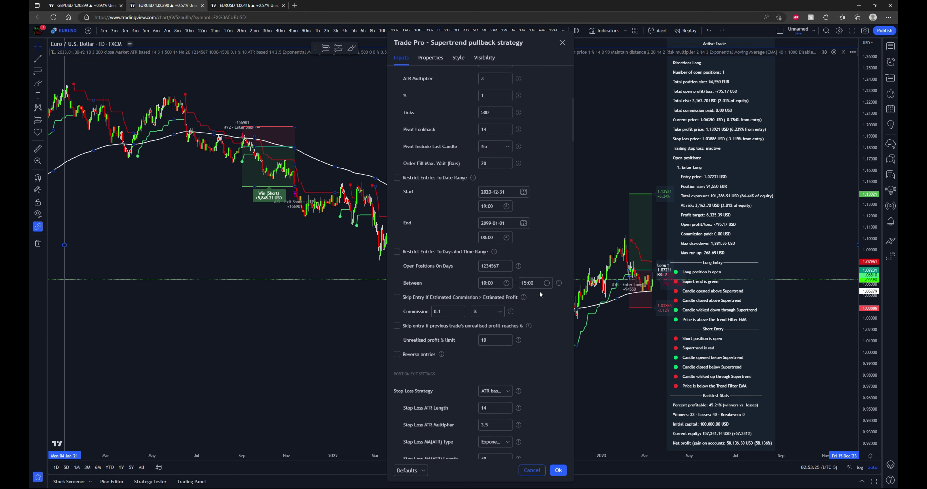
{"action": "scroll", "coordinate": [540, 295], "scroll_direction": "up", "scroll_amount": 6}
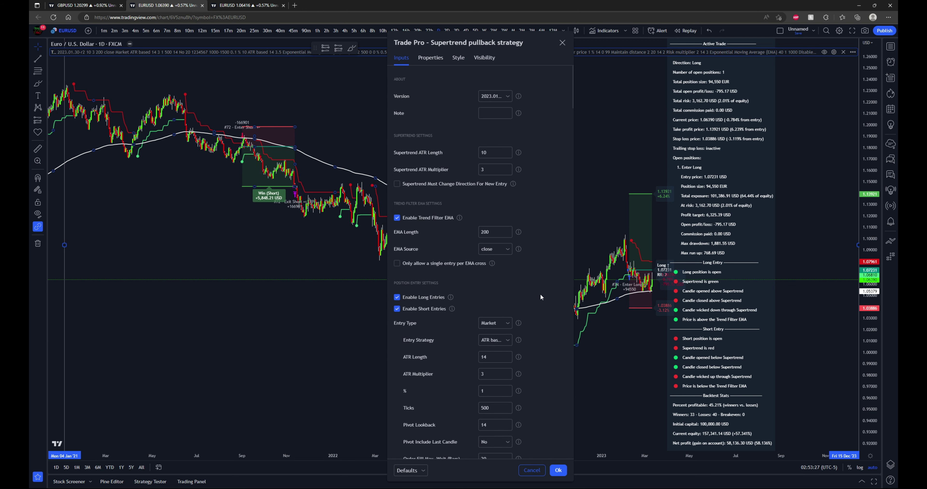
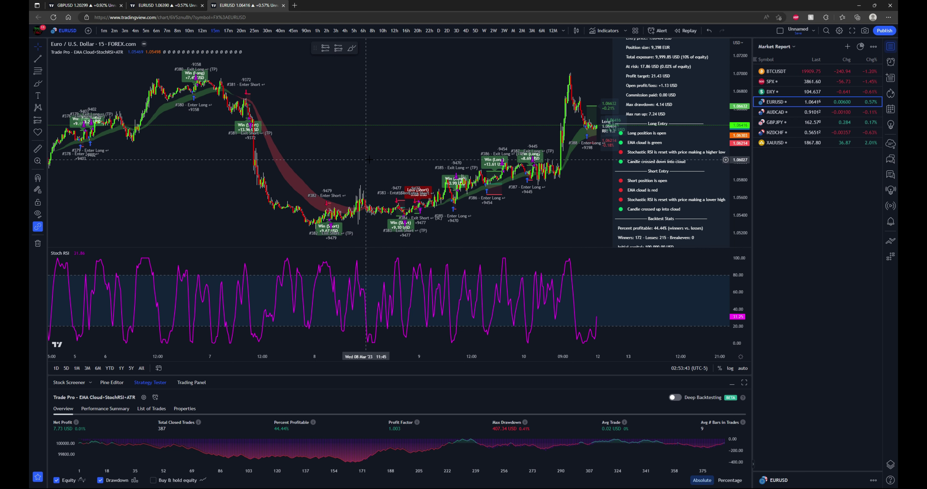
Collapse the backtest report and examine the trades around 9 March against the EMA cloud and Stoch RSI
{"action": "left_click", "coordinate": [731, 383]}
{"action": "scroll", "coordinate": [600, 244], "scroll_direction": "up", "scroll_amount": 2}
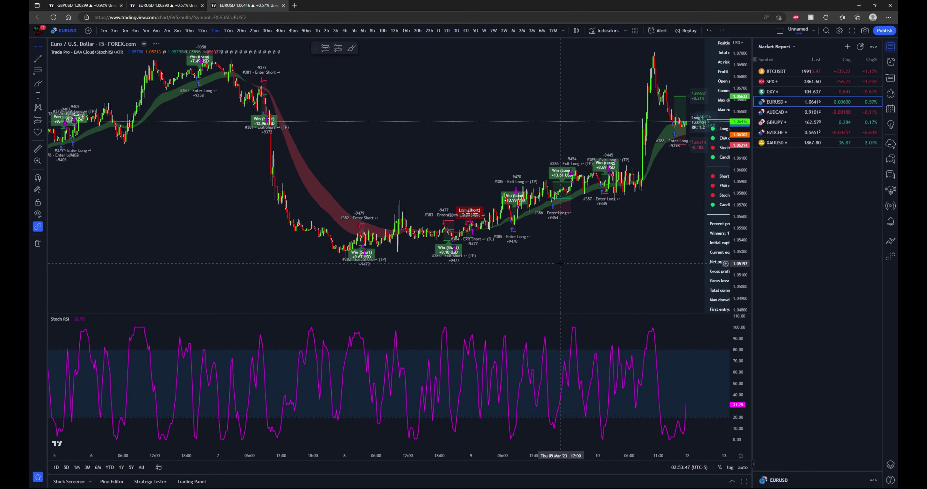
{"action": "scroll", "coordinate": [560, 263], "scroll_direction": "up", "scroll_amount": 5}
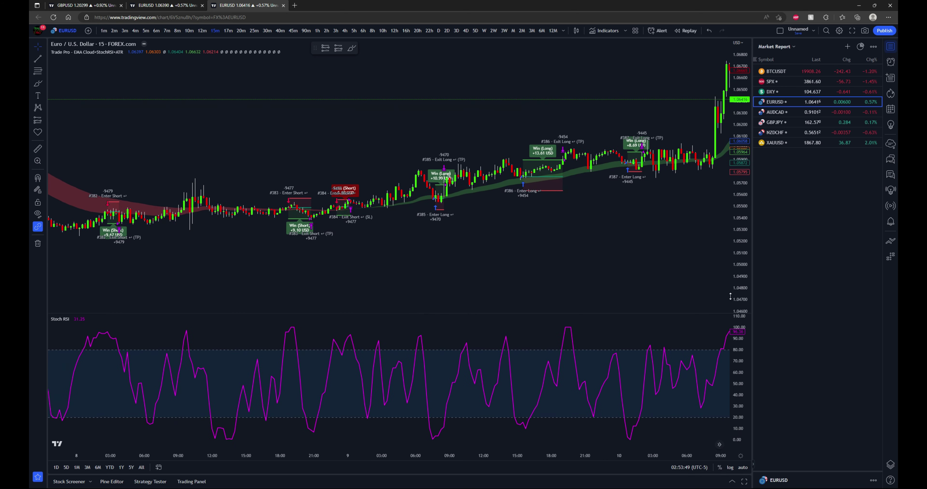
{"action": "left_click_drag", "start_coordinate": [730, 296], "coordinate": [412, 225]}
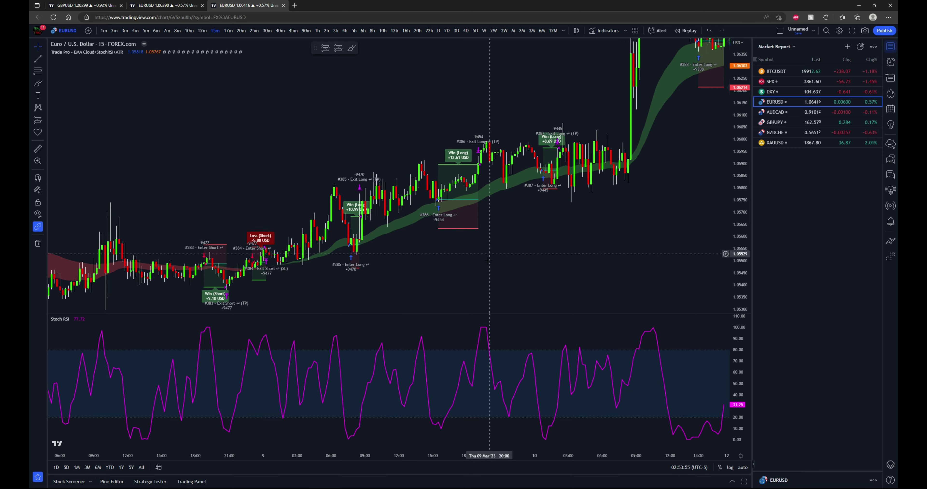
{"action": "left_click_drag", "start_coordinate": [490, 263], "coordinate": [516, 271]}
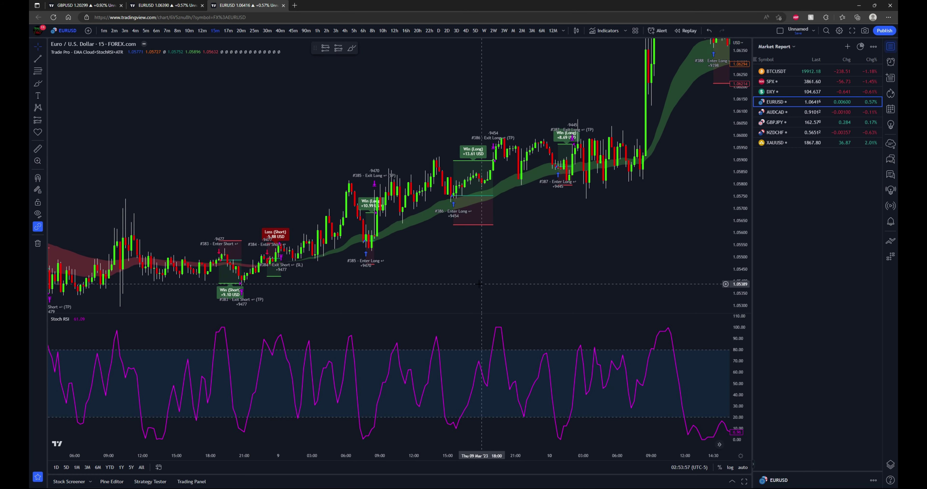
{"action": "scroll", "coordinate": [467, 285], "scroll_direction": "up", "scroll_amount": 2}
{"action": "left_click_drag", "start_coordinate": [413, 288], "coordinate": [464, 268]}
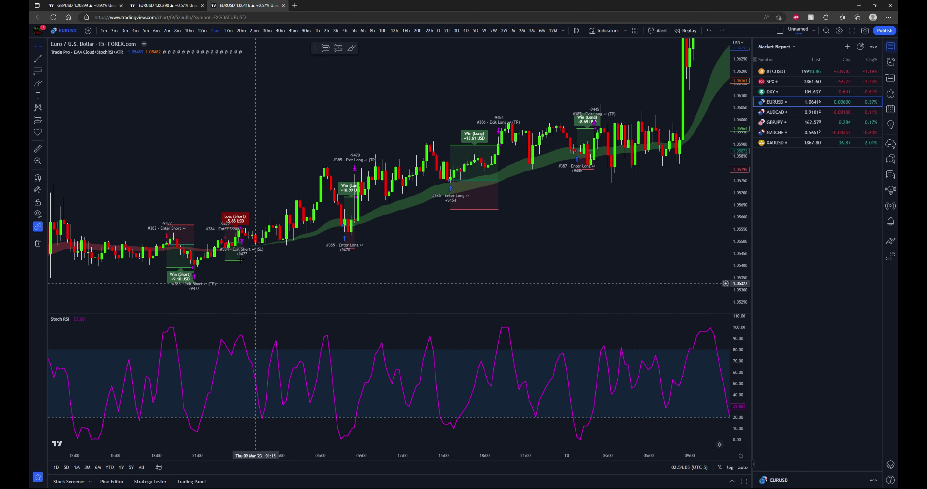
Brush freehand marks linking the Stoch RSI lows and highs on 9 March, and circle the corresponding candle pullbacks on the price chart
{"action": "left_click", "coordinate": [34, 86]}
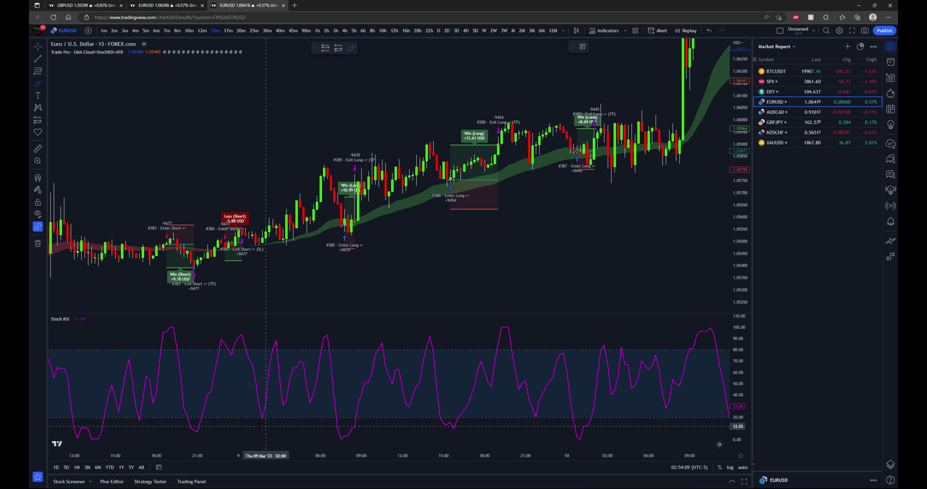
{"action": "mouse_move", "coordinate": [269, 409]}
{"action": "left_mouse_down"}
{"action": "mouse_move", "coordinate": [251, 418]}
{"action": "mouse_move", "coordinate": [257, 425]}
{"action": "mouse_move", "coordinate": [269, 409]}
{"action": "mouse_move", "coordinate": [276, 333]}
{"action": "mouse_move", "coordinate": [307, 335]}
{"action": "mouse_move", "coordinate": [326, 353]}
{"action": "mouse_move", "coordinate": [334, 427]}
{"action": "mouse_move", "coordinate": [341, 441]}
{"action": "mouse_move", "coordinate": [360, 426]}
{"action": "mouse_move", "coordinate": [337, 421]}
{"action": "left_mouse_up"}
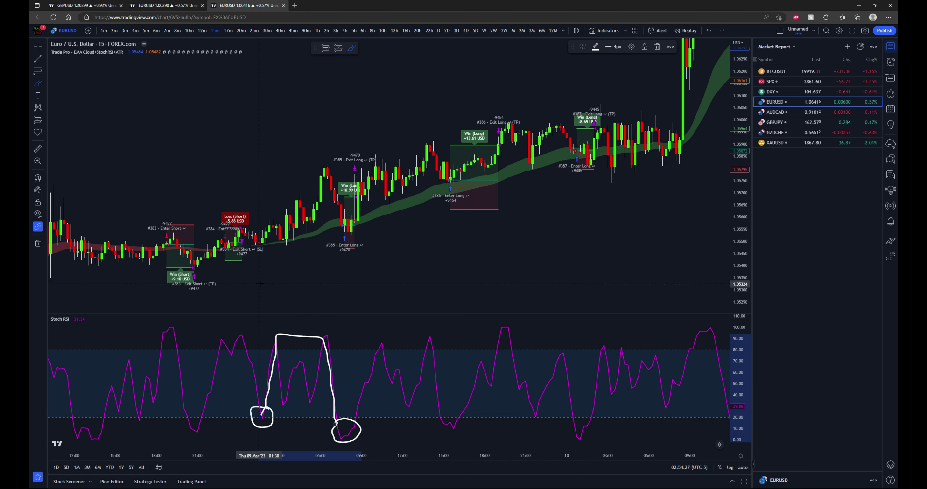
{"action": "left_click_drag", "start_coordinate": [256, 244], "coordinate": [262, 240]}
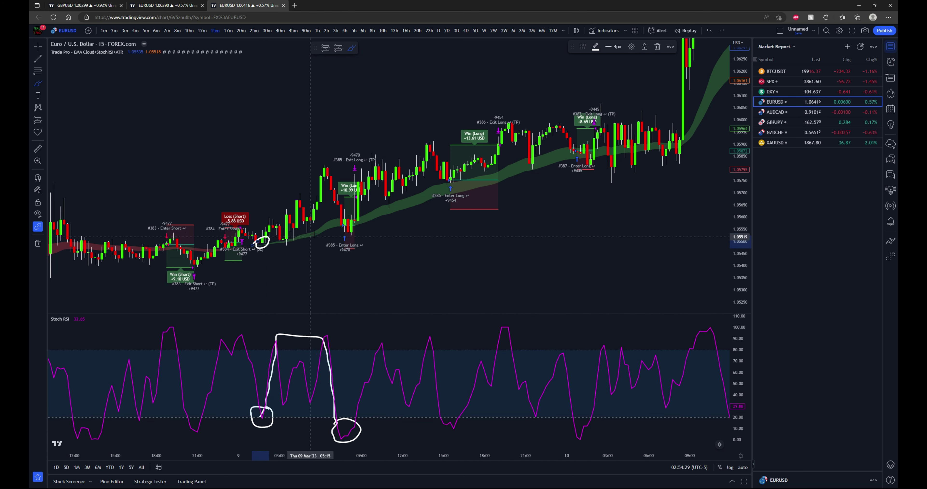
{"action": "left_click_drag", "start_coordinate": [344, 217], "coordinate": [354, 223]}
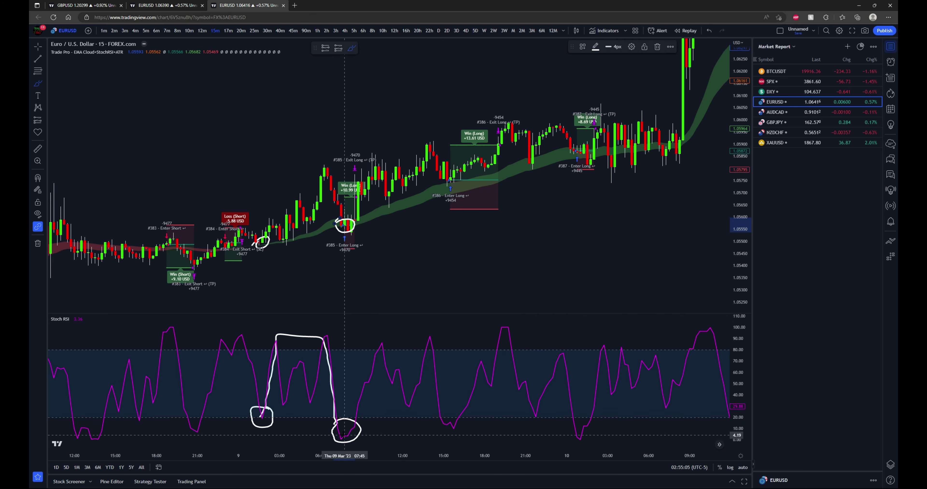
{"action": "mouse_move", "coordinate": [345, 434]}
{"action": "left_mouse_down"}
{"action": "mouse_move", "coordinate": [384, 338]}
{"action": "mouse_move", "coordinate": [435, 333]}
{"action": "mouse_move", "coordinate": [365, 354]}
{"action": "mouse_move", "coordinate": [394, 331]}
{"action": "mouse_move", "coordinate": [432, 360]}
{"action": "mouse_move", "coordinate": [443, 418]}
{"action": "mouse_move", "coordinate": [461, 433]}
{"action": "mouse_move", "coordinate": [438, 417]}
{"action": "left_mouse_up"}
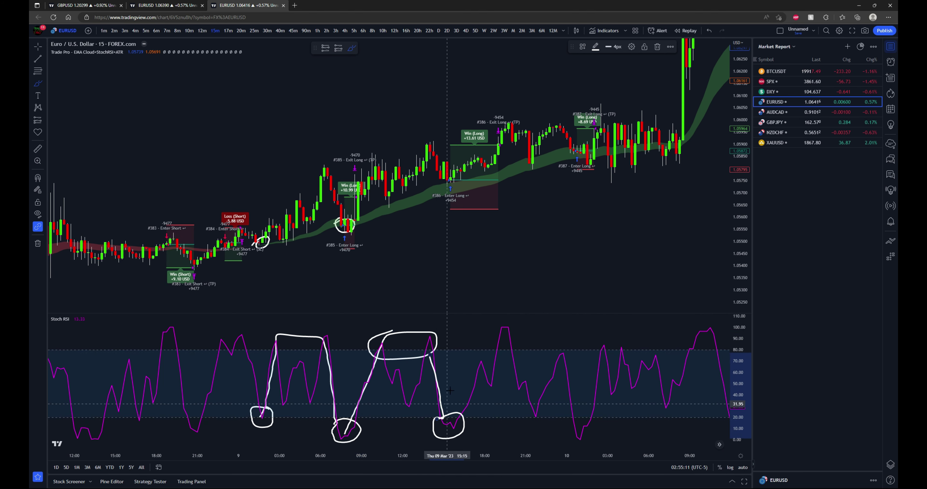
{"action": "left_click_drag", "start_coordinate": [437, 180], "coordinate": [440, 181]}
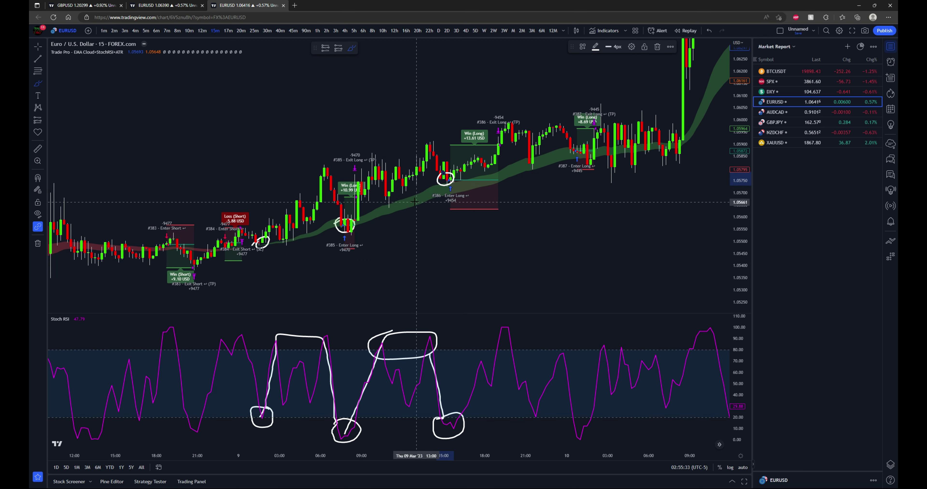
Remove all freehand drawings from the EURUSD chart
{"action": "scroll", "coordinate": [280, 269], "scroll_direction": "down", "scroll_amount": 3}
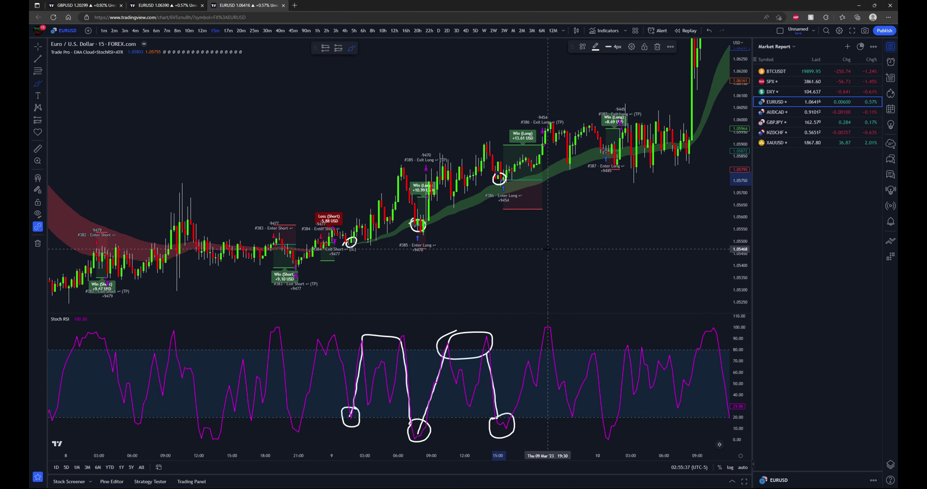
{"action": "scroll", "coordinate": [533, 262], "scroll_direction": "up", "scroll_amount": 2}
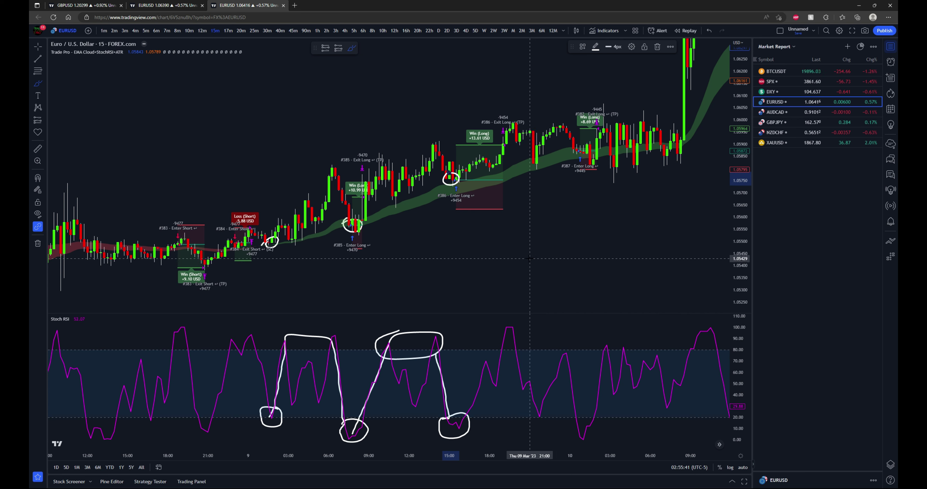
{"action": "right_click", "coordinate": [514, 232]}
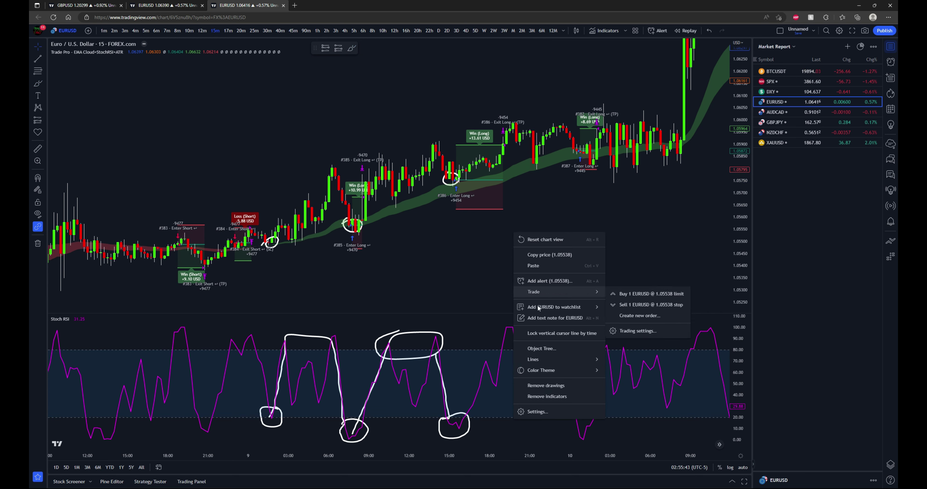
{"action": "left_click", "coordinate": [551, 385]}
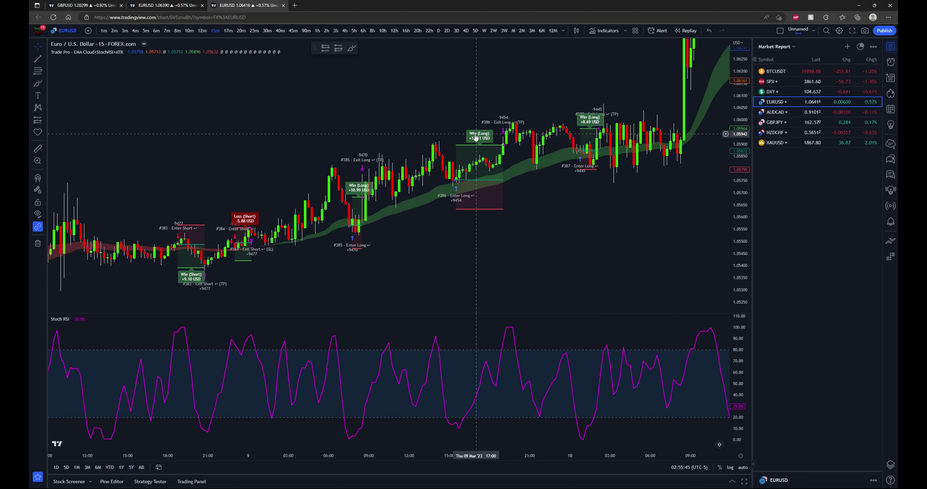
Examine the EMA Cloud+StochRSI+ATR strategy's EMA and Stochastic RSI inputs, including the explanation of the full reset option
{"action": "double_click", "coordinate": [479, 142]}
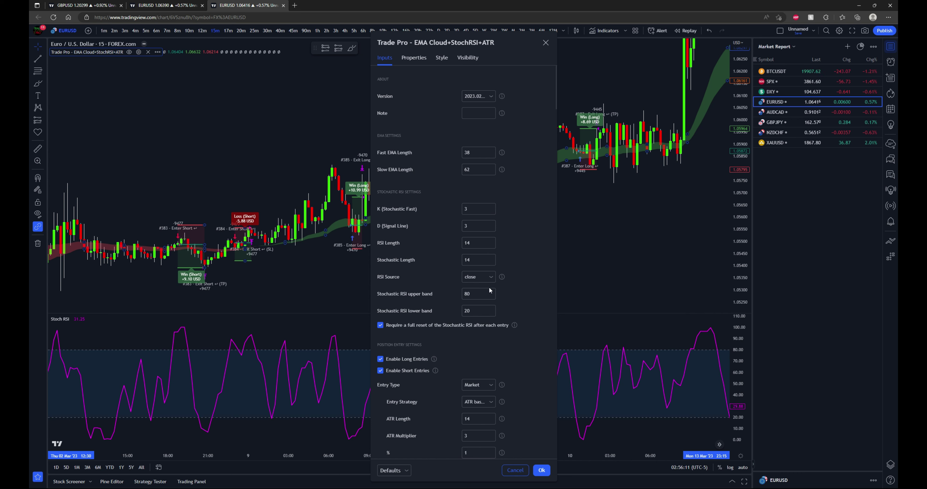
{"action": "scroll", "coordinate": [468, 243], "scroll_direction": "down", "scroll_amount": 2}
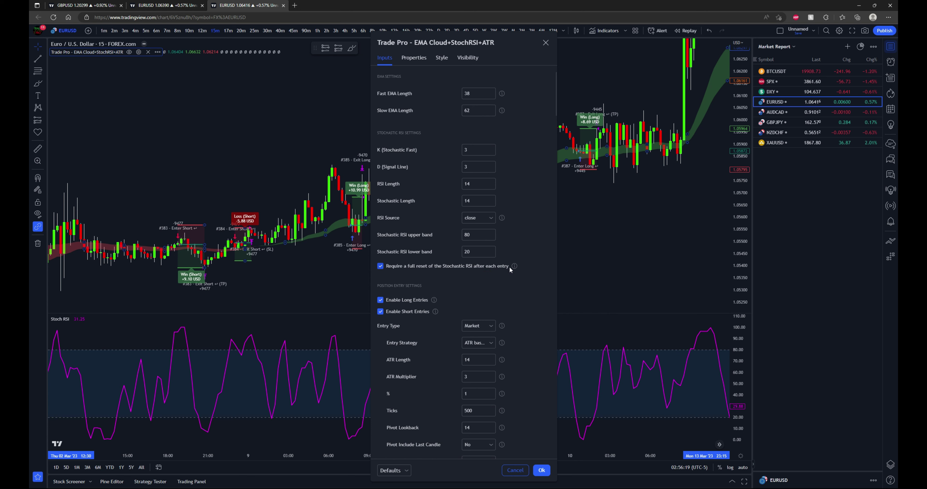
{"action": "mouse_move", "coordinate": [514, 266]}
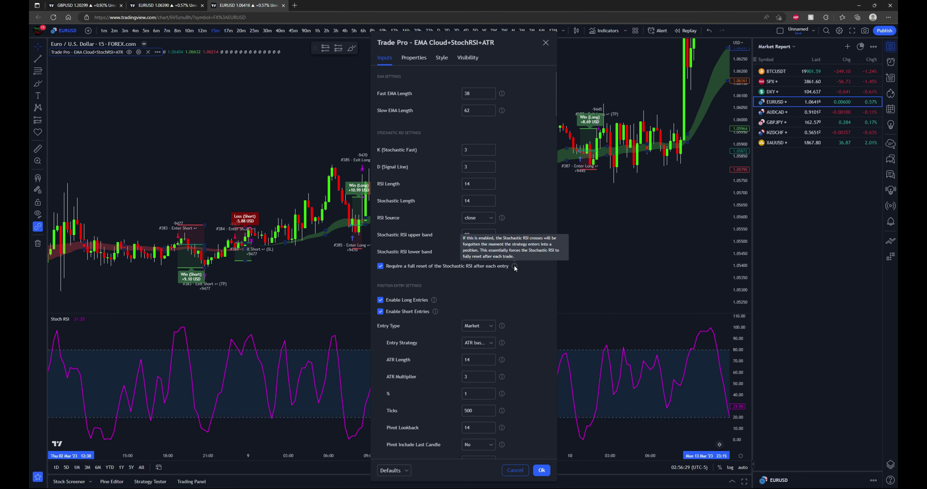
{"action": "left_click", "coordinate": [541, 471]}
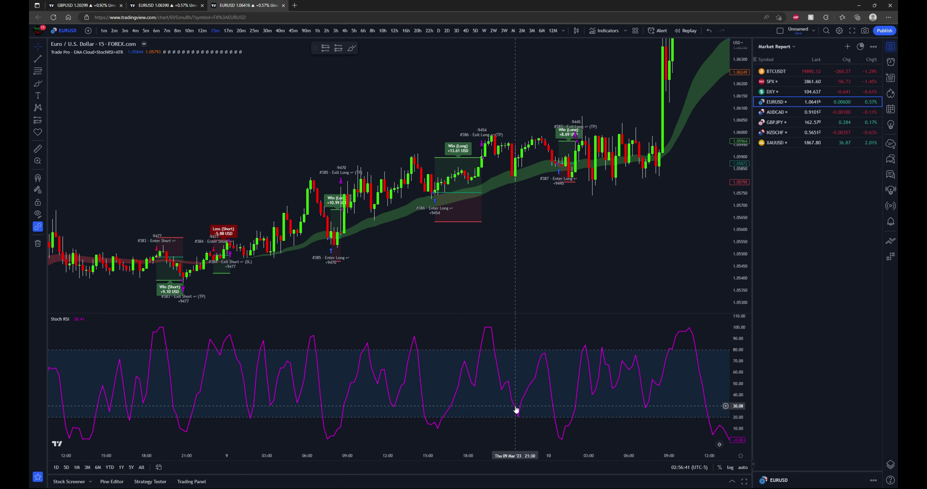
Place a narrow short position at 07:30 on 8 March with a stop of about 11.5 pips and a target of about 16.5 pips
{"action": "left_click_drag", "start_coordinate": [548, 209], "coordinate": [598, 266]}
{"action": "scroll", "coordinate": [529, 281], "scroll_direction": "down", "scroll_amount": 1}
{"action": "left_click_drag", "start_coordinate": [529, 282], "coordinate": [551, 264]}
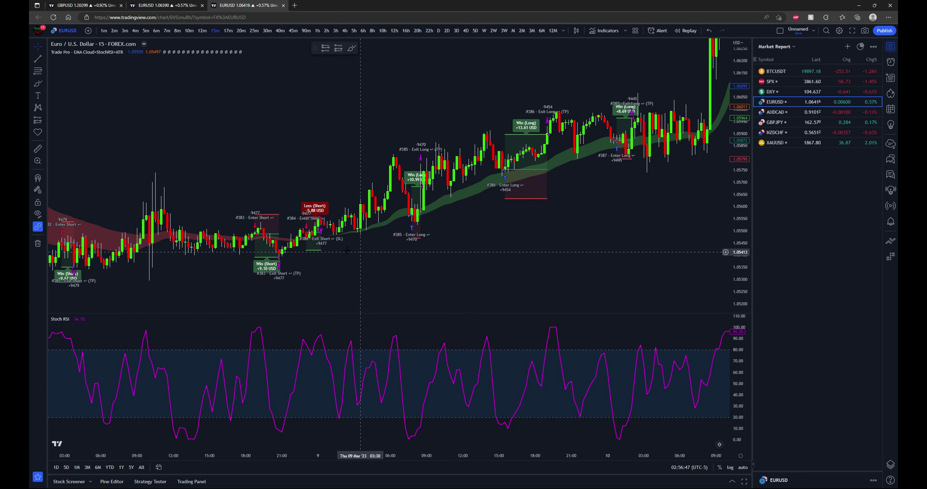
{"action": "left_click_drag", "start_coordinate": [345, 266], "coordinate": [392, 263]}
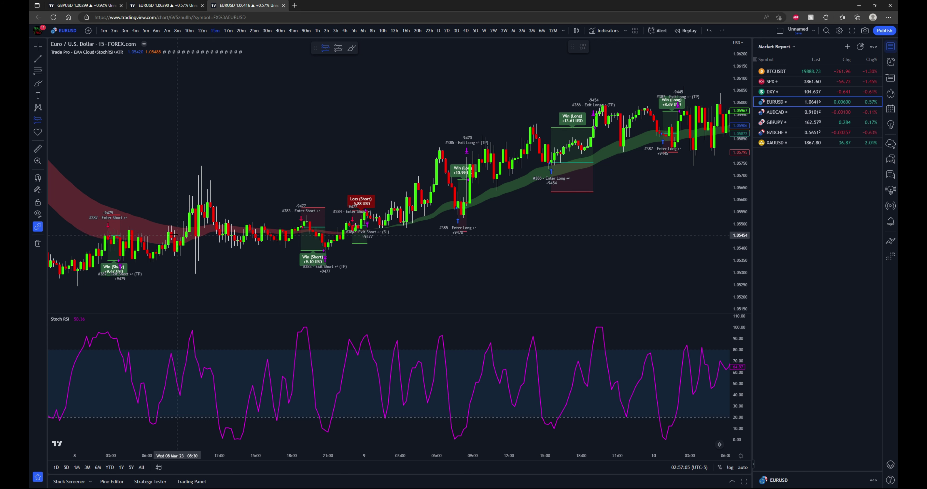
{"action": "left_click", "coordinate": [165, 244]}
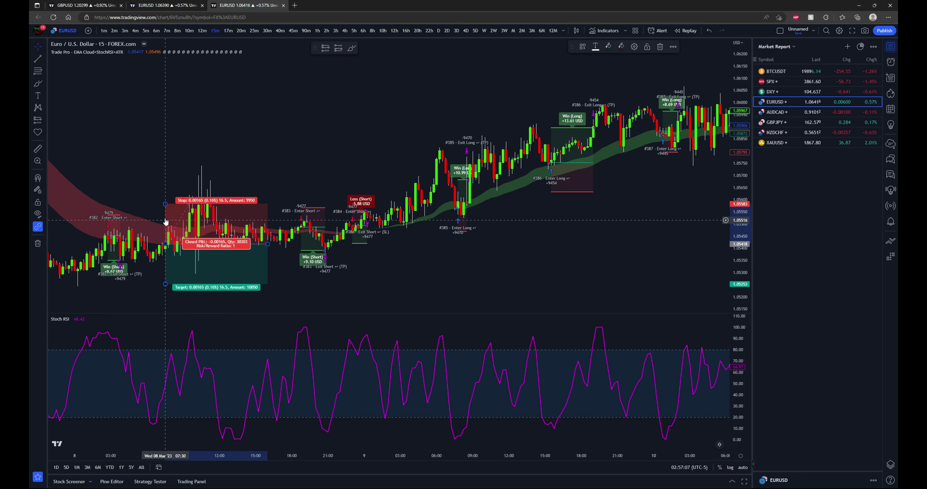
{"action": "left_click_drag", "start_coordinate": [165, 204], "coordinate": [161, 216]}
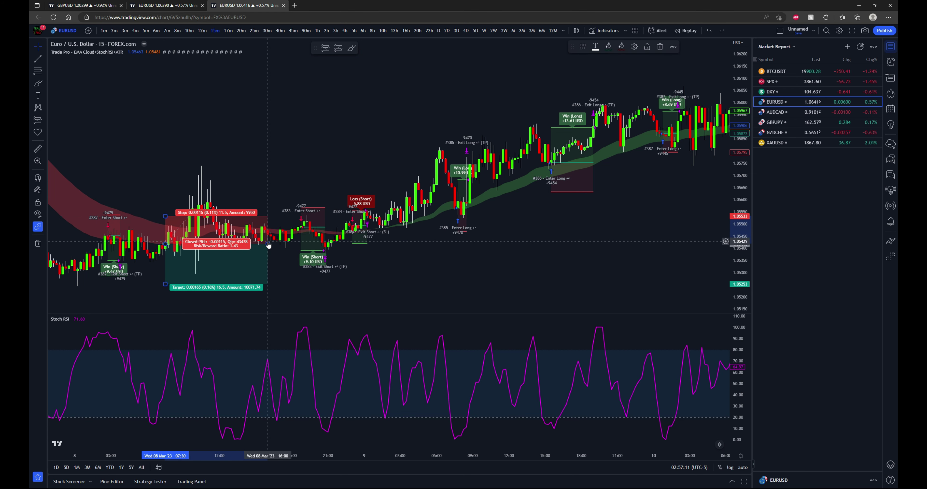
{"action": "left_click_drag", "start_coordinate": [267, 243], "coordinate": [189, 246]}
{"action": "left_click", "coordinate": [215, 221]}
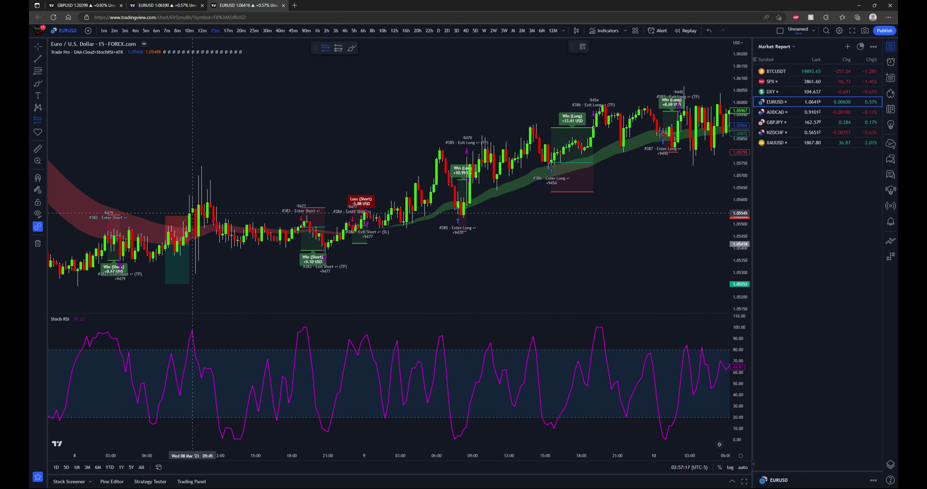
Add a second short position at 09:45 on 8 March with a stop of about 12.2 pips and a target of about 21.5 pips, and narrow it
{"action": "left_click", "coordinate": [193, 213]}
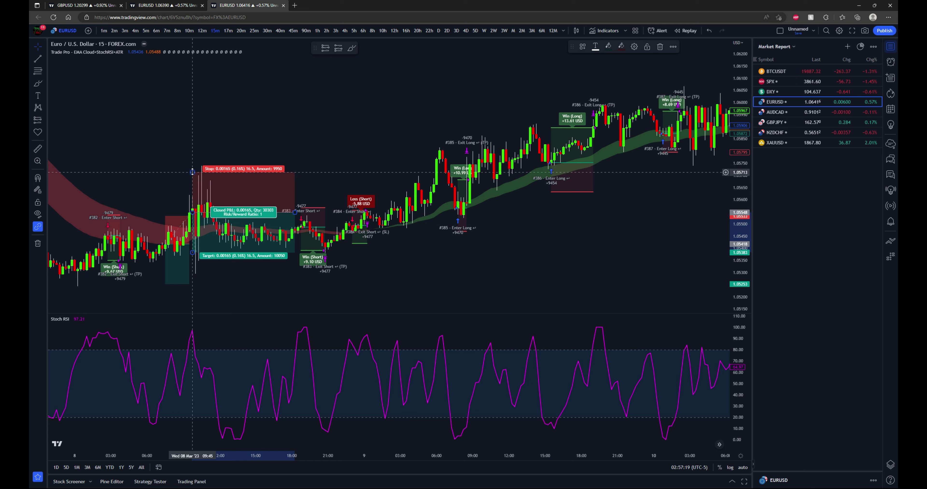
{"action": "left_click_drag", "start_coordinate": [192, 171], "coordinate": [193, 183]}
{"action": "left_click_drag", "start_coordinate": [193, 253], "coordinate": [196, 265]}
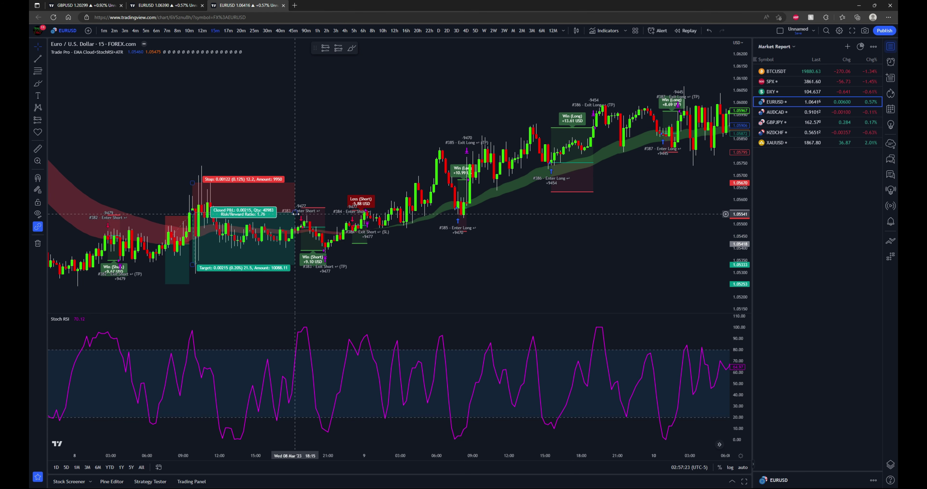
{"action": "left_click_drag", "start_coordinate": [295, 214], "coordinate": [238, 212]}
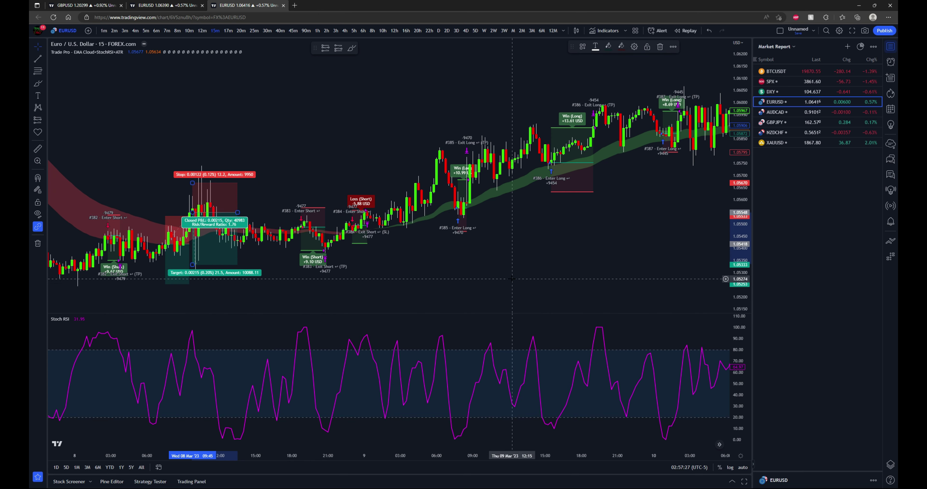
Reopen the strategy inputs and examine the Stochastic RSI reset option and position entry settings, including the entry types offered, keeping Market
{"action": "left_click_drag", "start_coordinate": [512, 279], "coordinate": [489, 280]}
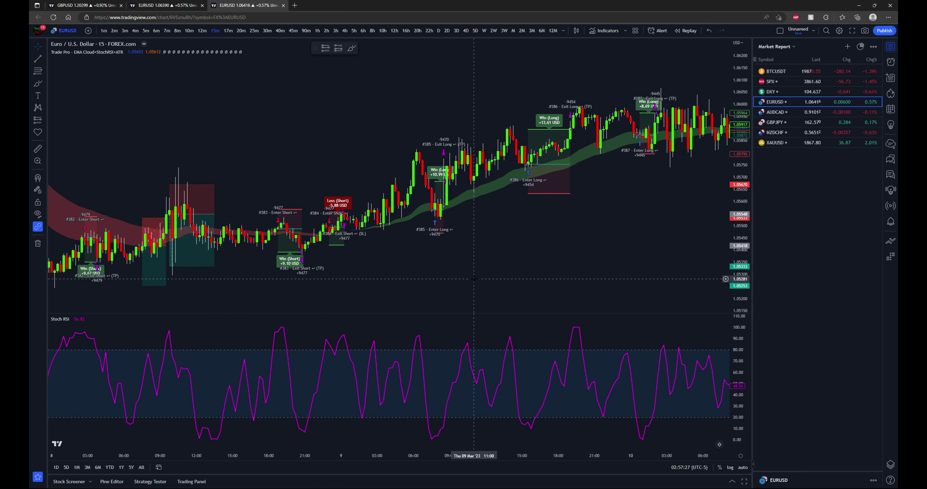
{"action": "double_click", "coordinate": [543, 118]}
{"action": "scroll", "coordinate": [409, 274], "scroll_direction": "down", "scroll_amount": 2}
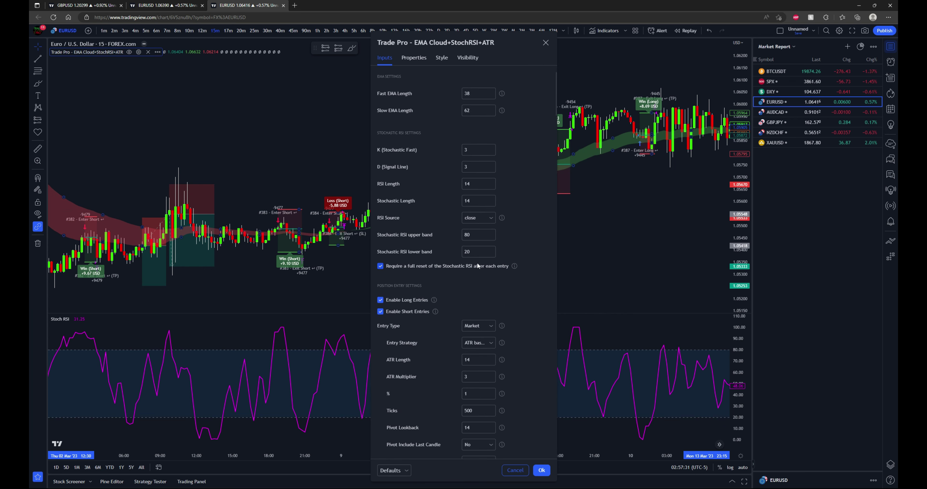
{"action": "scroll", "coordinate": [515, 258], "scroll_direction": "down", "scroll_amount": 2}
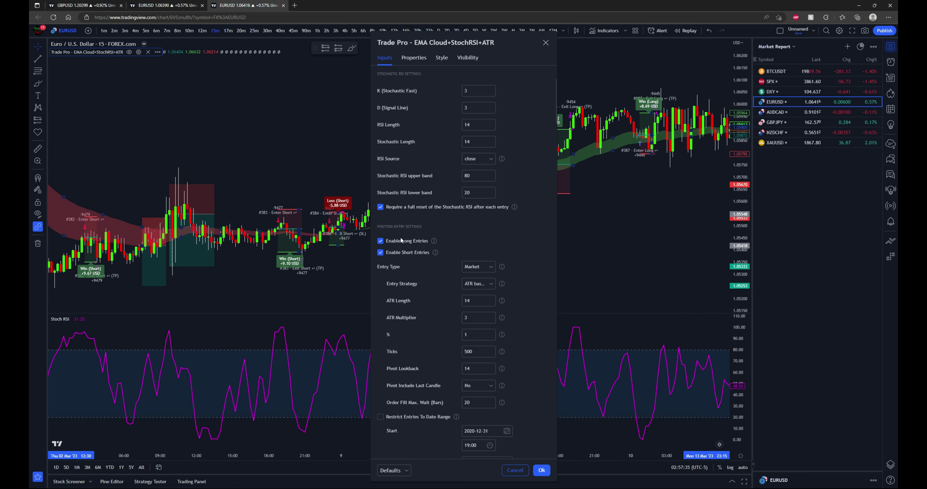
{"action": "scroll", "coordinate": [452, 218], "scroll_direction": "down", "scroll_amount": 2}
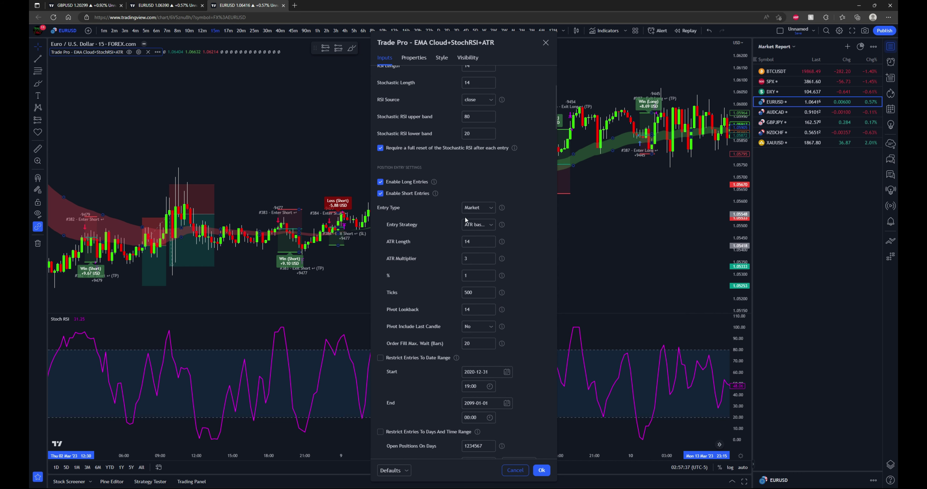
{"action": "left_click", "coordinate": [475, 208]}
{"action": "left_click", "coordinate": [475, 220]}
Examine the strategy's remaining entry restriction settings and the stop loss strategies offered, keeping ATR based
{"action": "scroll", "coordinate": [519, 196], "scroll_direction": "down", "scroll_amount": 6}
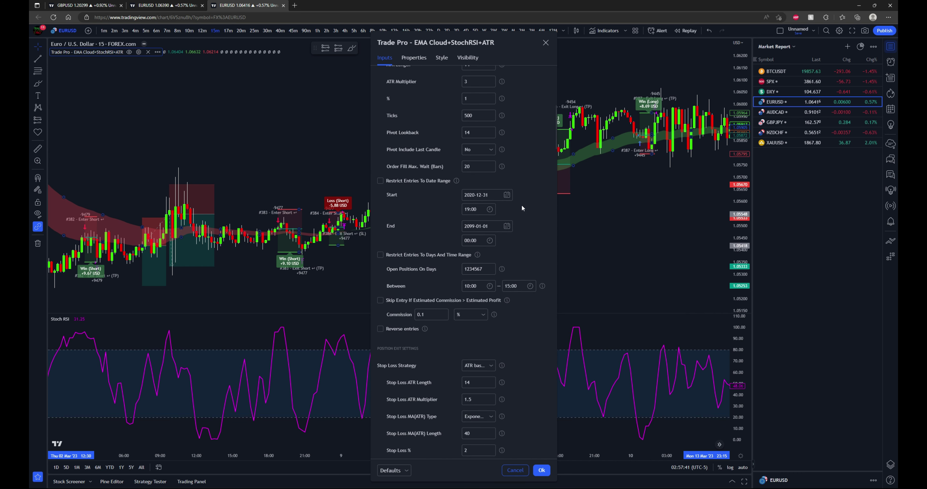
{"action": "scroll", "coordinate": [434, 187], "scroll_direction": "down", "scroll_amount": 2}
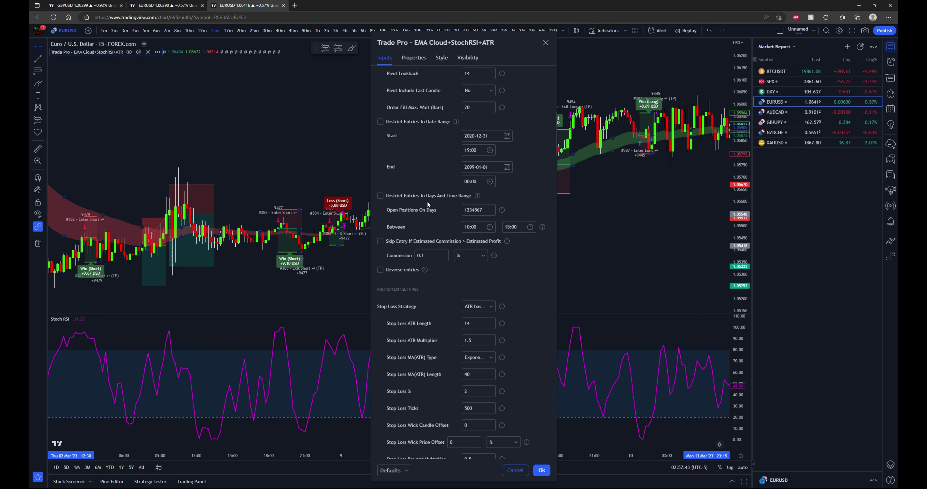
{"action": "scroll", "coordinate": [443, 208], "scroll_direction": "down", "scroll_amount": 2}
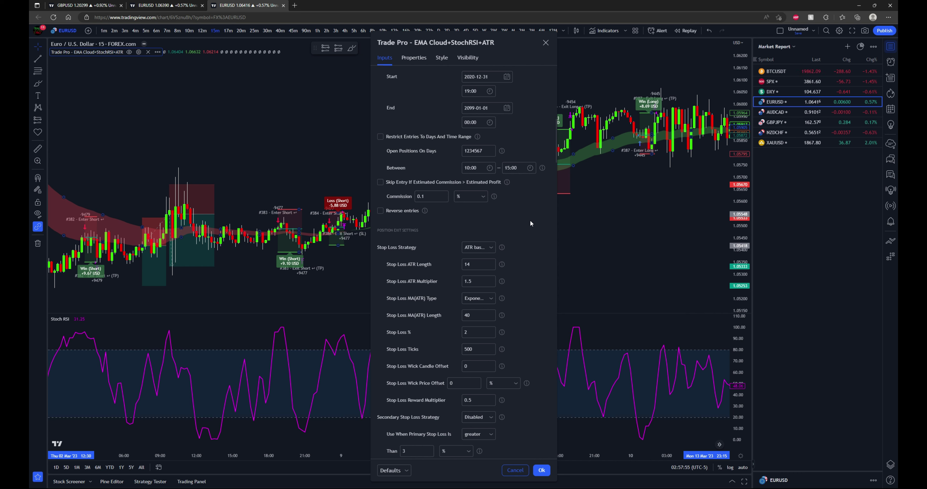
{"action": "scroll", "coordinate": [533, 227], "scroll_direction": "down", "scroll_amount": 2}
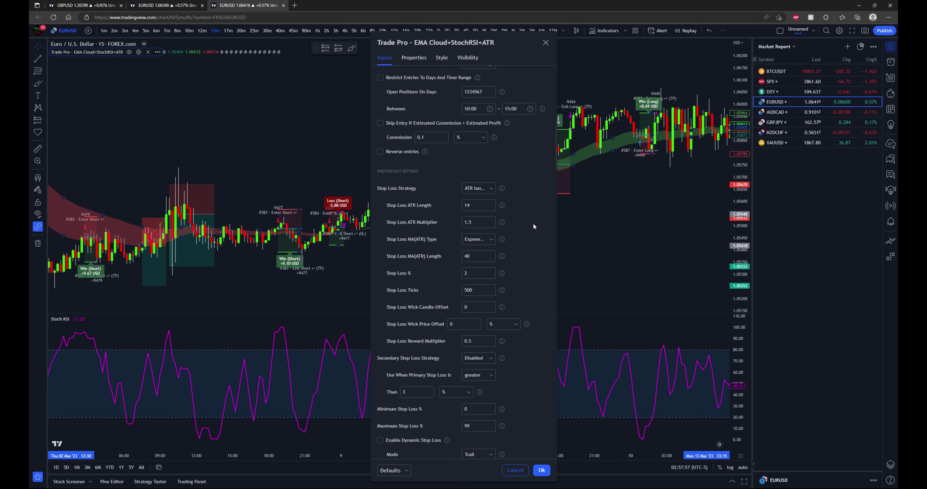
{"action": "left_click", "coordinate": [491, 188]}
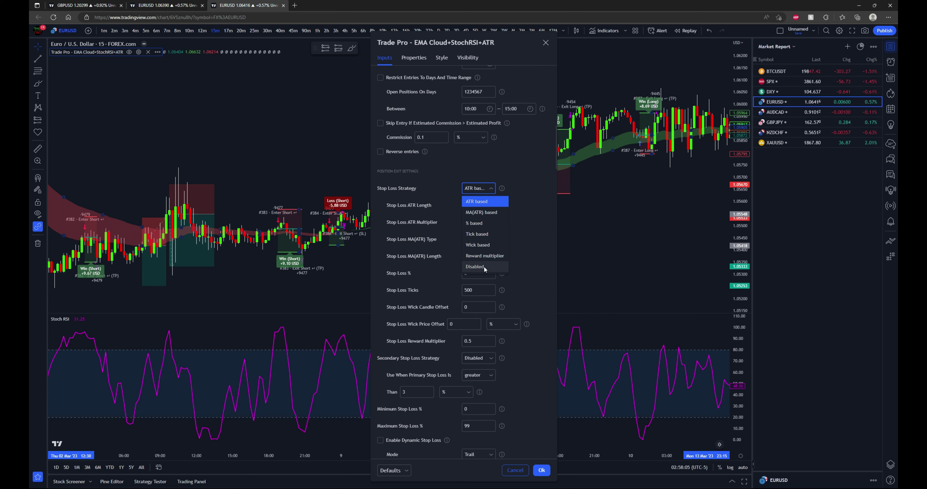
{"action": "left_click", "coordinate": [491, 189]}
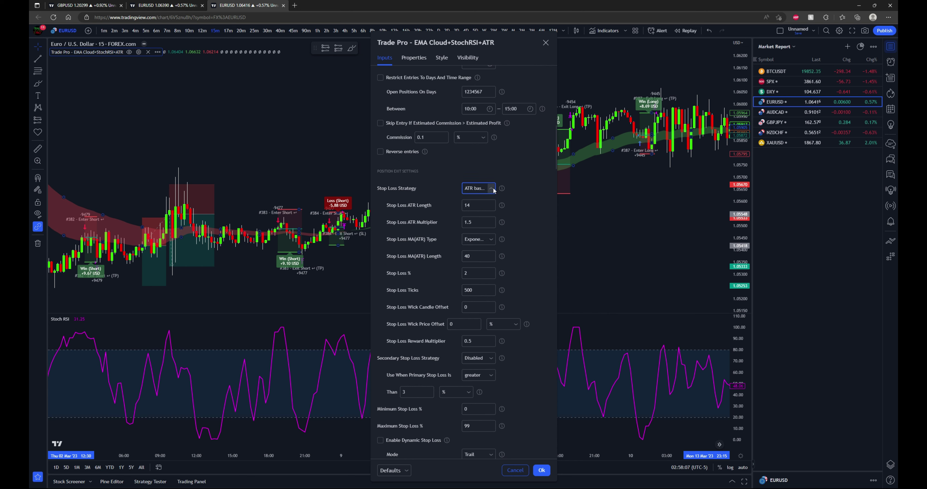
{"action": "left_click", "coordinate": [492, 189]}
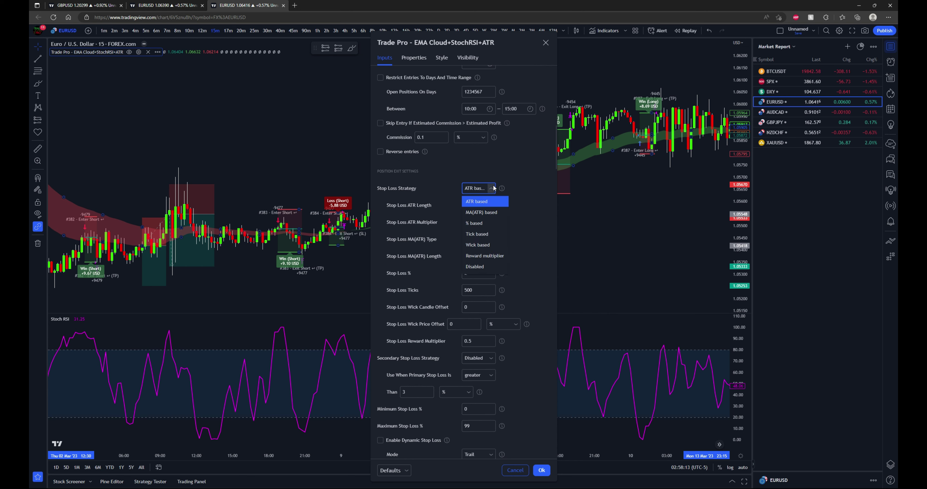
{"action": "left_click", "coordinate": [492, 188]}
Examine the stop loss inputs, including the secondary stop loss, the dynamic stop loss mode and the trailing settings
{"action": "scroll", "coordinate": [526, 233], "scroll_direction": "down", "scroll_amount": 3}
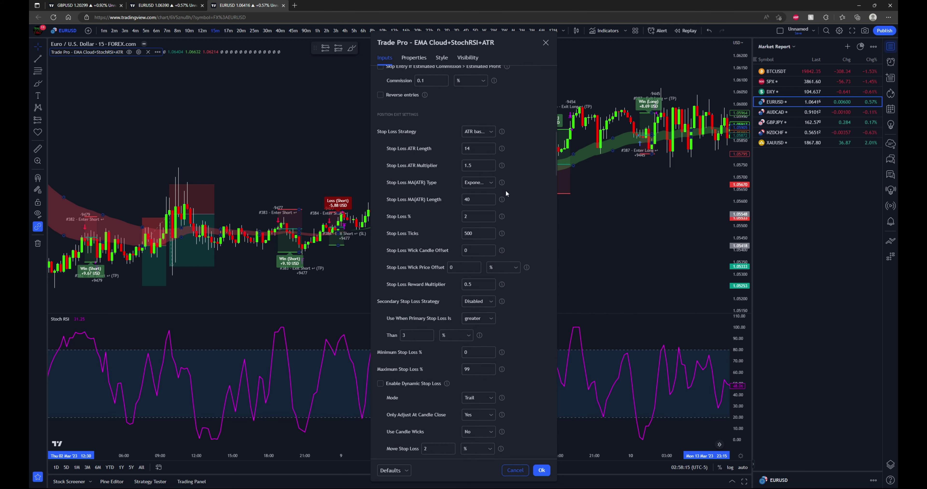
{"action": "scroll", "coordinate": [525, 283], "scroll_direction": "down", "scroll_amount": 6}
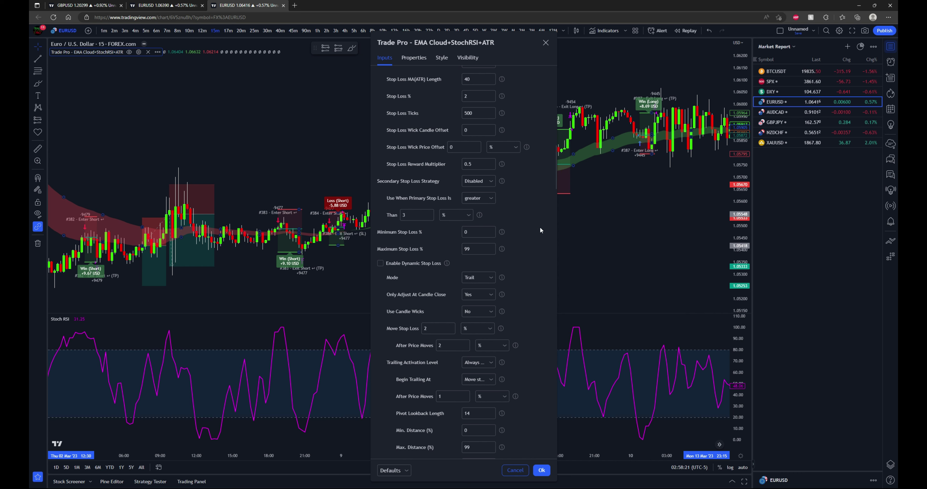
{"action": "scroll", "coordinate": [541, 230], "scroll_direction": "down", "scroll_amount": 3}
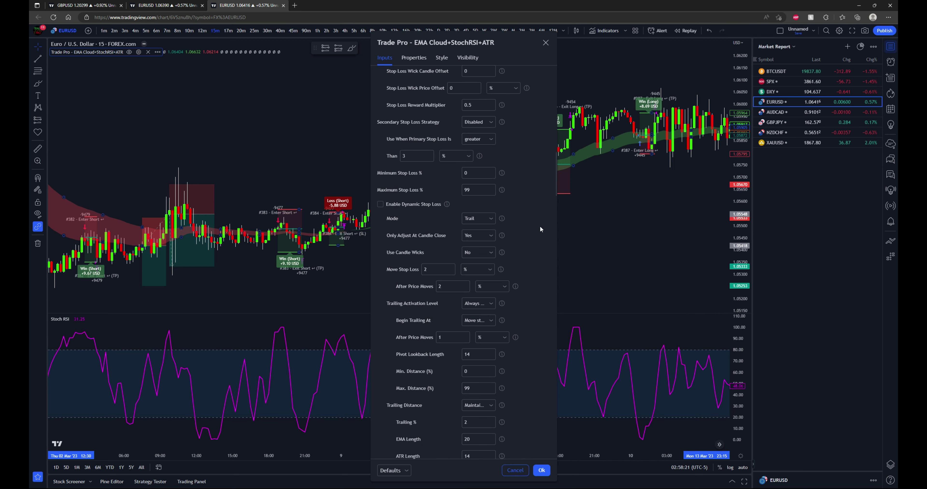
{"action": "left_click", "coordinate": [483, 223]}
{"action": "left_click", "coordinate": [486, 218]}
{"action": "scroll", "coordinate": [547, 208], "scroll_direction": "down", "scroll_amount": 3}
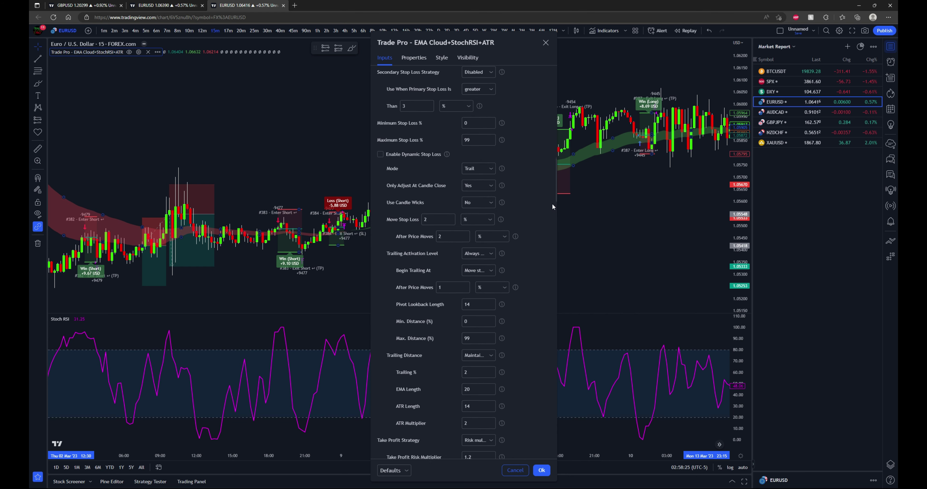
{"action": "scroll", "coordinate": [552, 206], "scroll_direction": "down", "scroll_amount": 1}
{"action": "scroll", "coordinate": [539, 204], "scroll_direction": "down", "scroll_amount": 10}
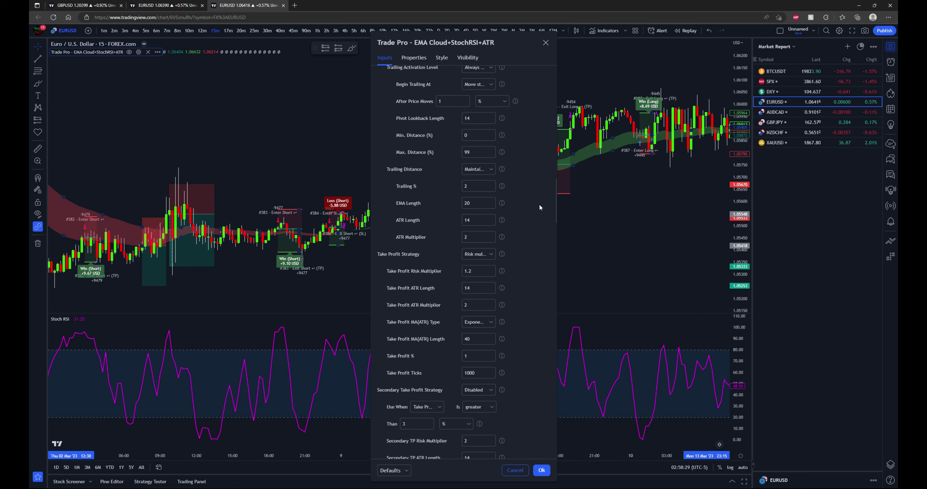
Examine the take profit settings and the take profit strategies offered, keeping Risk multiplier
{"action": "scroll", "coordinate": [540, 205], "scroll_direction": "down", "scroll_amount": 3}
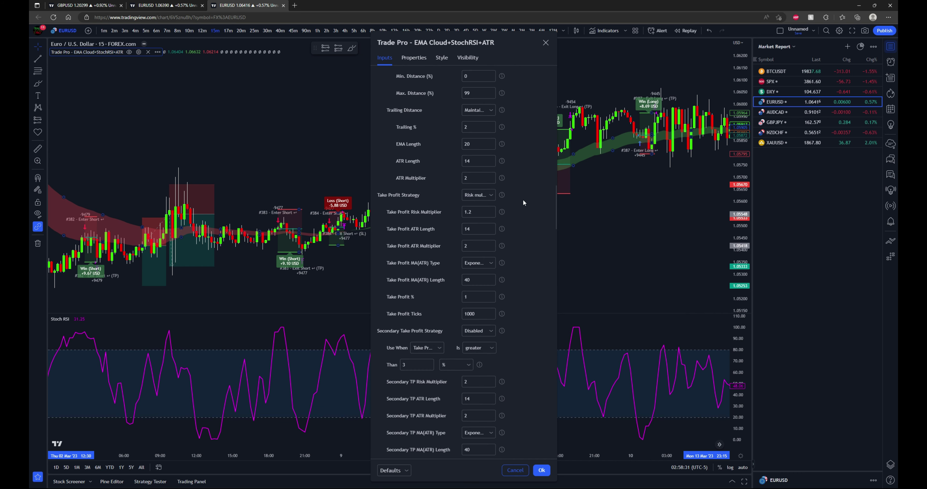
{"action": "left_click", "coordinate": [491, 194]}
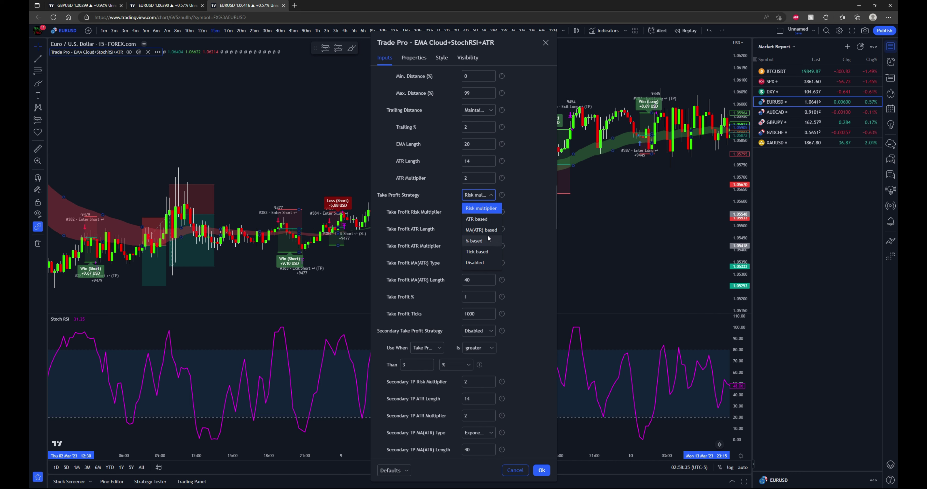
{"action": "left_click", "coordinate": [490, 194]}
{"action": "scroll", "coordinate": [541, 228], "scroll_direction": "down", "scroll_amount": 9}
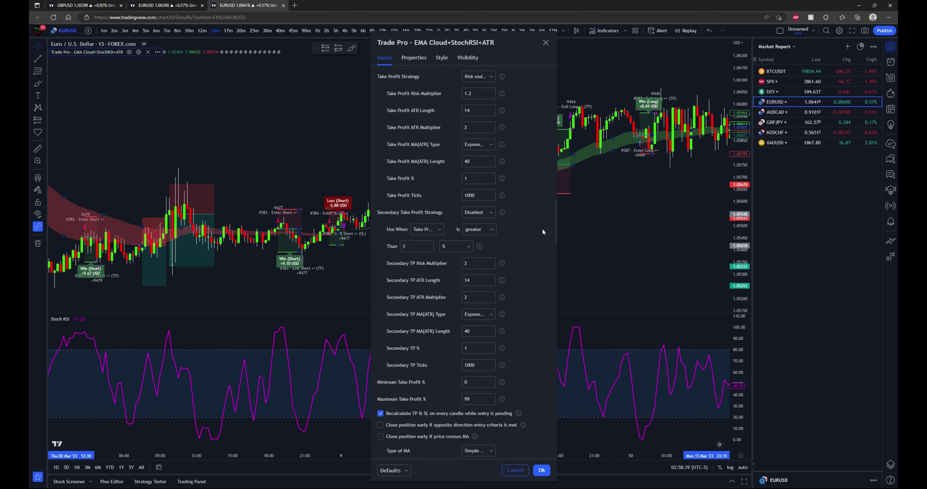
Examine the secondary take profit, early close, DCA, order size and alert settings, and close the strategy inputs
{"action": "scroll", "coordinate": [542, 229], "scroll_direction": "down", "scroll_amount": 3}
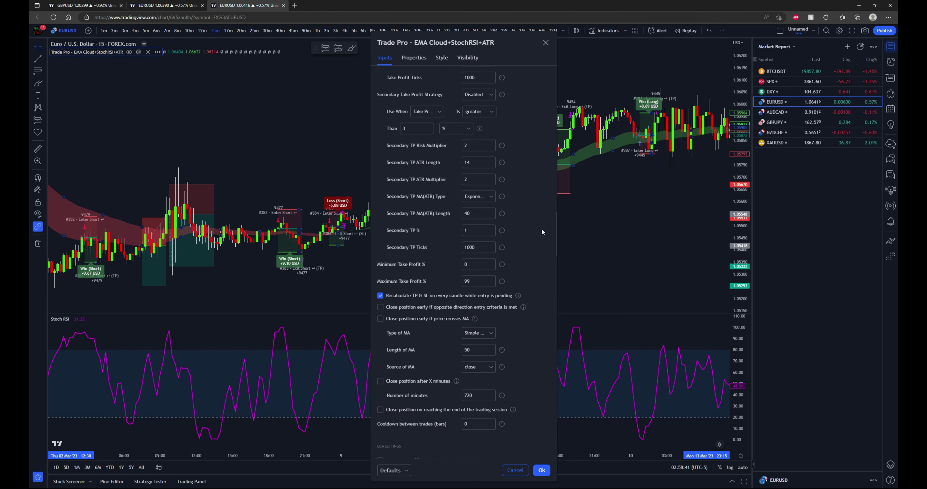
{"action": "scroll", "coordinate": [542, 230], "scroll_direction": "down", "scroll_amount": 3}
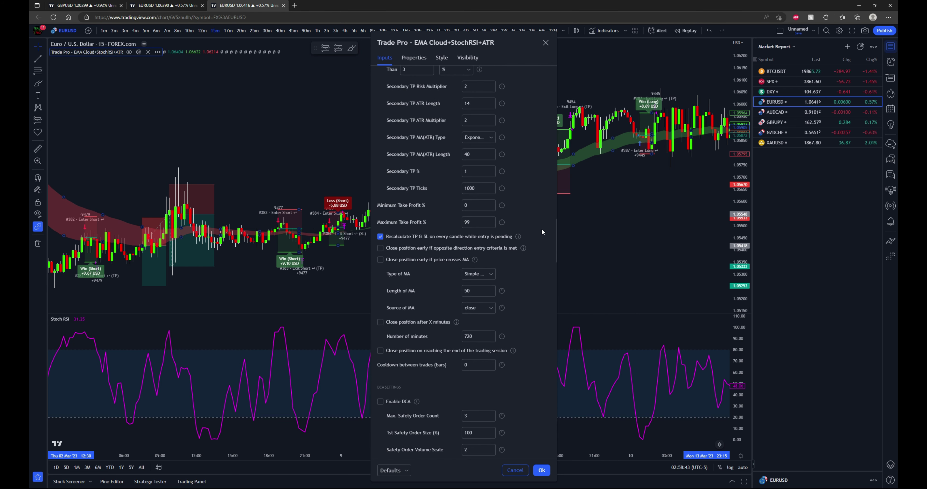
{"action": "scroll", "coordinate": [542, 229], "scroll_direction": "down", "scroll_amount": 3}
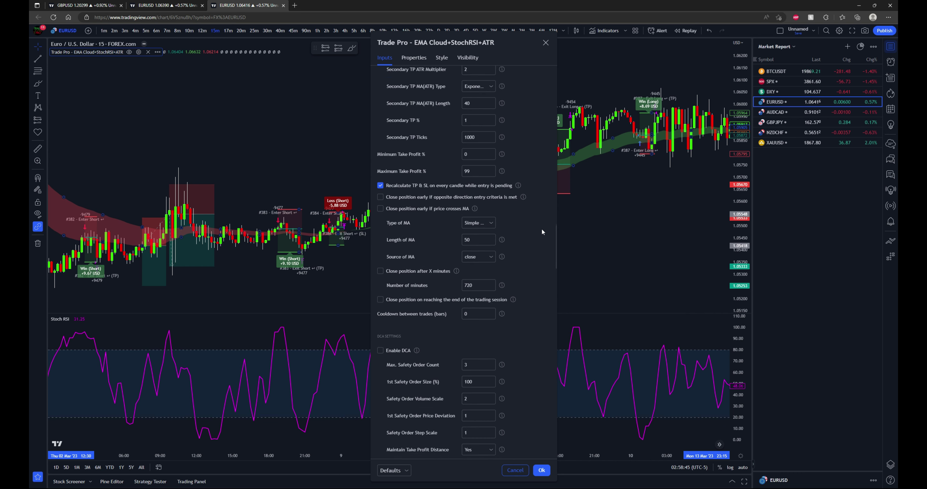
{"action": "scroll", "coordinate": [542, 230], "scroll_direction": "down", "scroll_amount": 3}
{"action": "scroll", "coordinate": [542, 230], "scroll_direction": "down", "scroll_amount": 3}
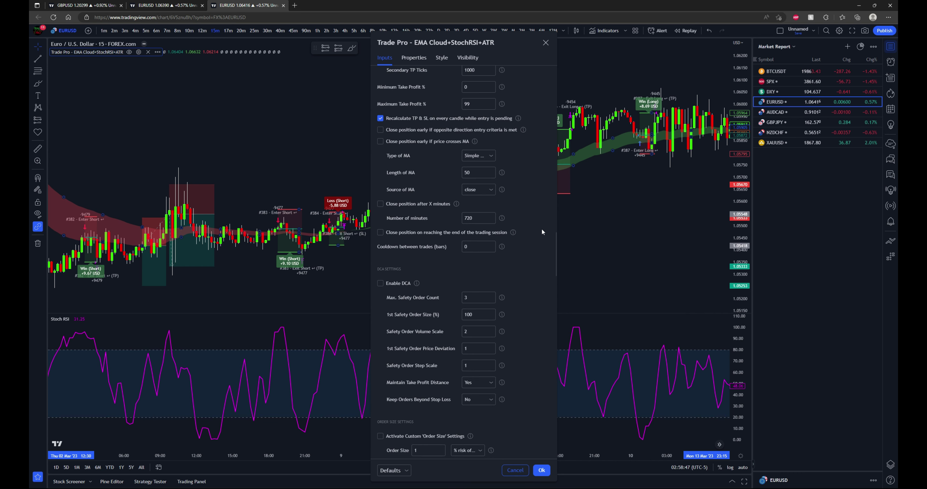
{"action": "scroll", "coordinate": [537, 232], "scroll_direction": "down", "scroll_amount": 3}
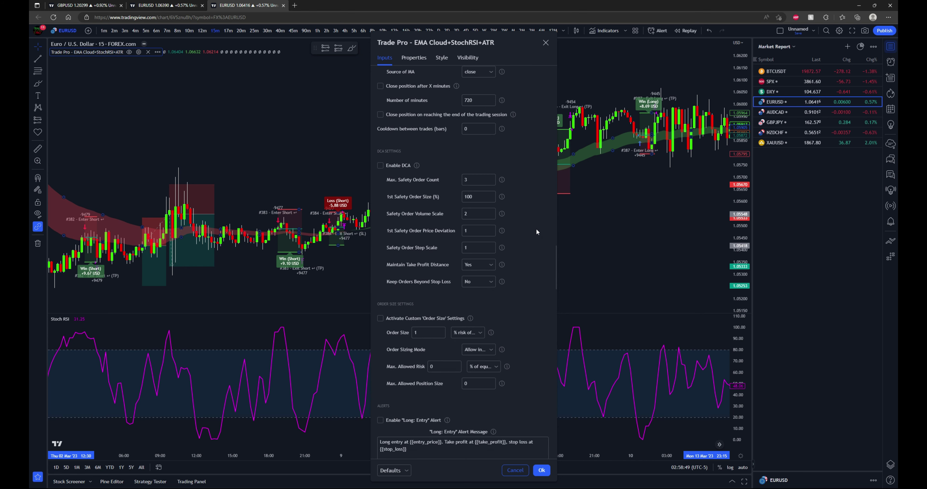
{"action": "scroll", "coordinate": [520, 259], "scroll_direction": "down", "scroll_amount": 3}
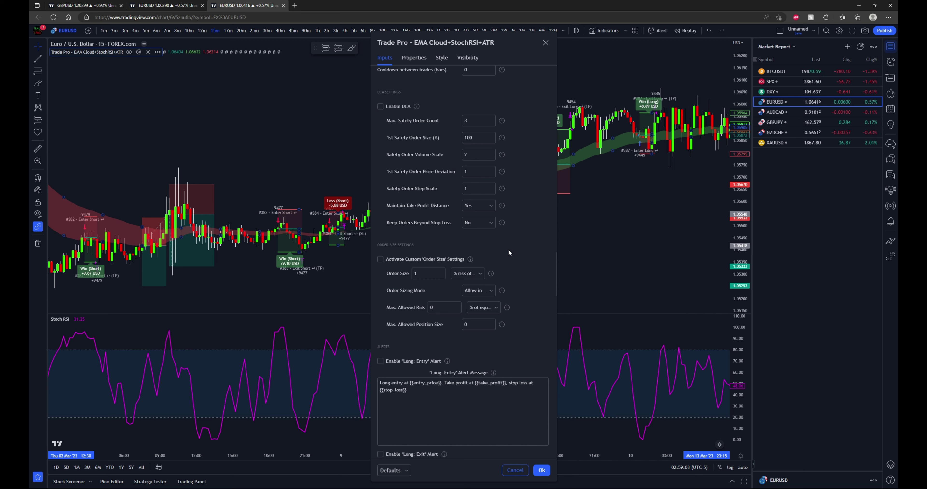
{"action": "scroll", "coordinate": [507, 249], "scroll_direction": "down", "scroll_amount": 3}
{"action": "scroll", "coordinate": [508, 249], "scroll_direction": "down", "scroll_amount": 4}
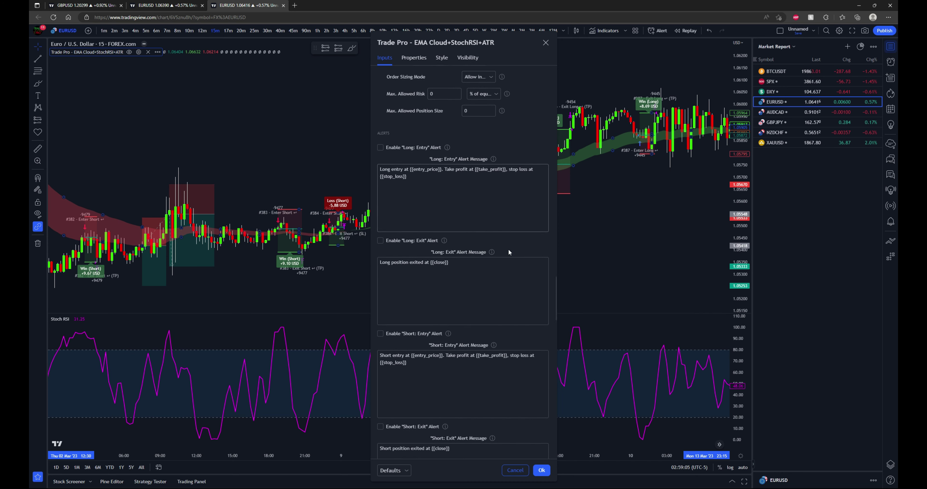
{"action": "left_click", "coordinate": [541, 470]}
Examine the long trade of 6 March and the short trade of 7 March against the EMA cloud and Stochastic RSI
{"action": "left_click_drag", "start_coordinate": [591, 230], "coordinate": [511, 262]}
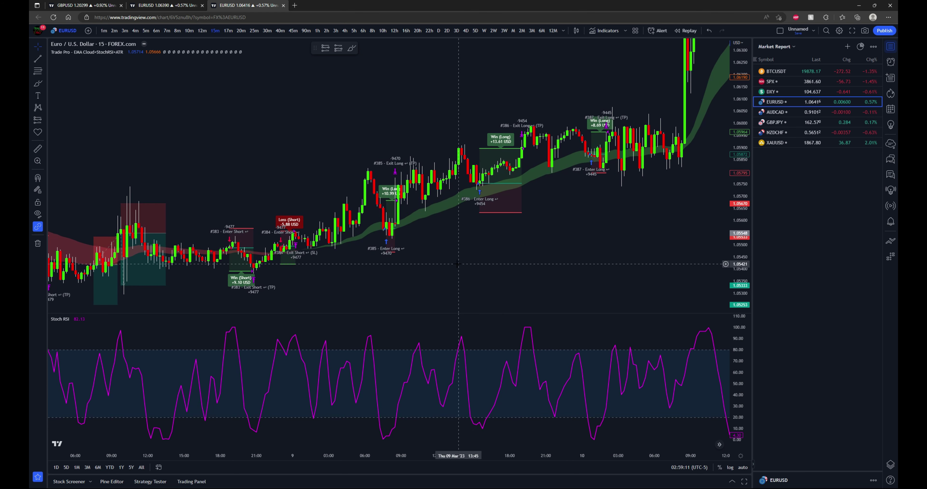
{"action": "scroll", "coordinate": [370, 234], "scroll_direction": "down", "scroll_amount": 4}
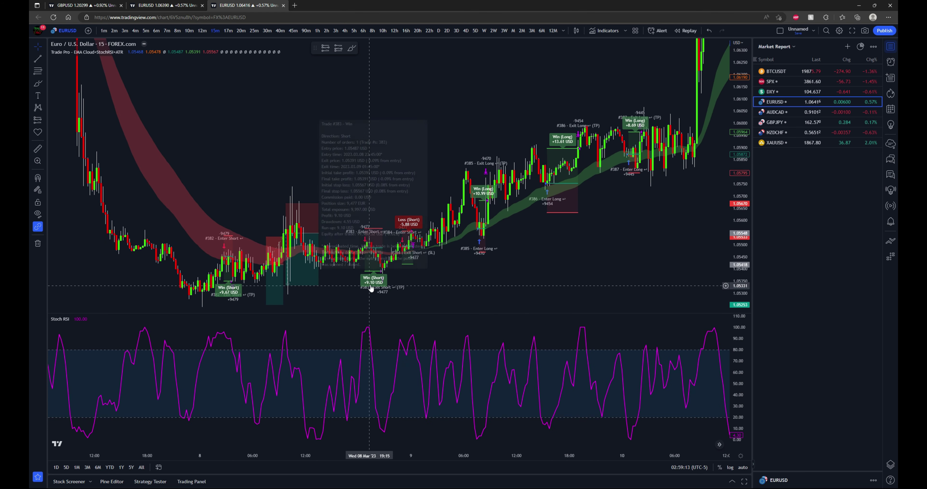
{"action": "left_click_drag", "start_coordinate": [274, 167], "coordinate": [659, 245]}
{"action": "scroll", "coordinate": [659, 245], "scroll_direction": "up", "scroll_amount": 3}
{"action": "left_click_drag", "start_coordinate": [508, 230], "coordinate": [654, 228]}
{"action": "scroll", "coordinate": [654, 228], "scroll_direction": "up", "scroll_amount": 3}
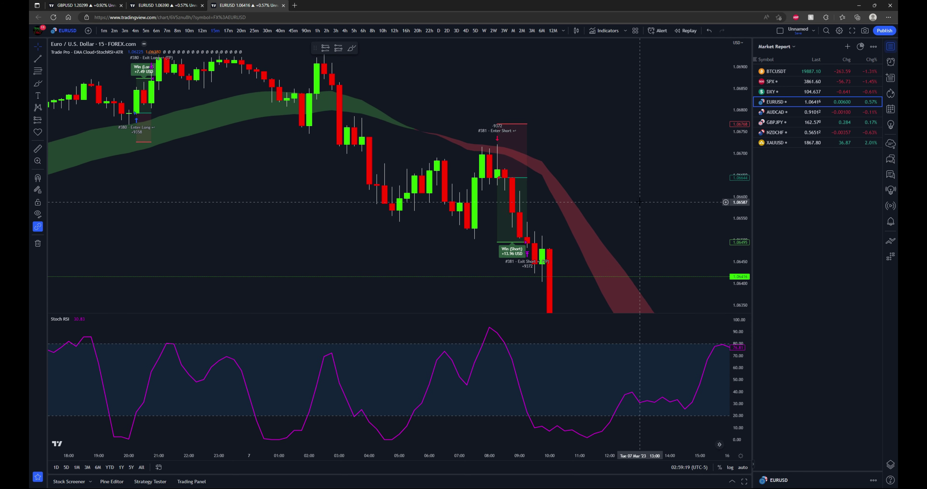
{"action": "scroll", "coordinate": [657, 226], "scroll_direction": "down", "scroll_amount": 1}
{"action": "scroll", "coordinate": [669, 220], "scroll_direction": "down", "scroll_amount": 1}
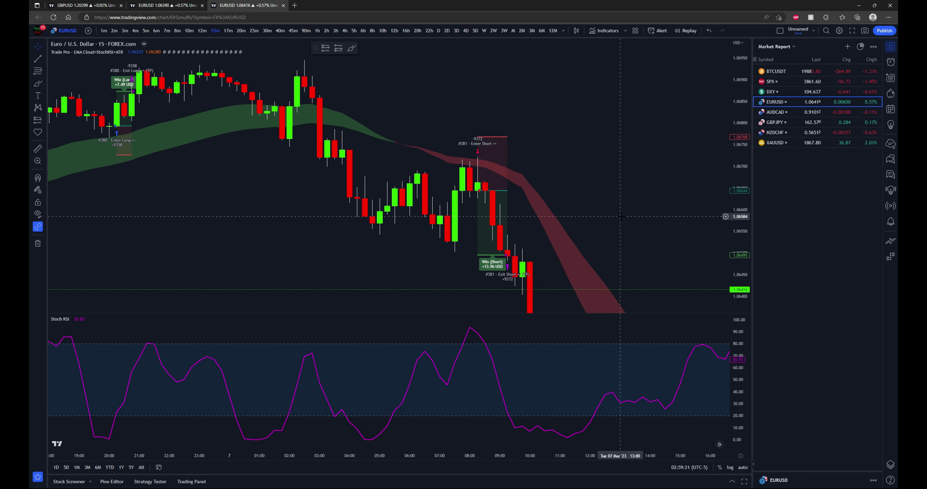
{"action": "left_click_drag", "start_coordinate": [683, 212], "coordinate": [624, 212]}
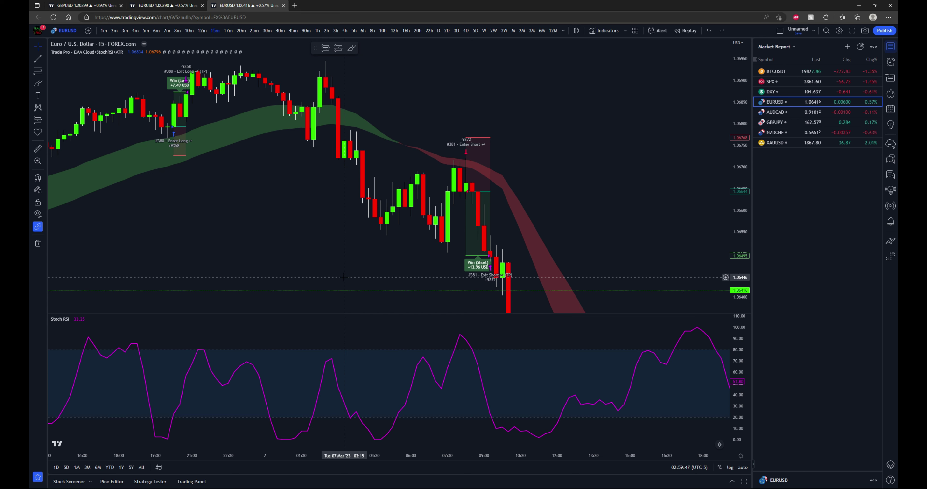
{"action": "scroll", "coordinate": [344, 275], "scroll_direction": "down", "scroll_amount": 5}
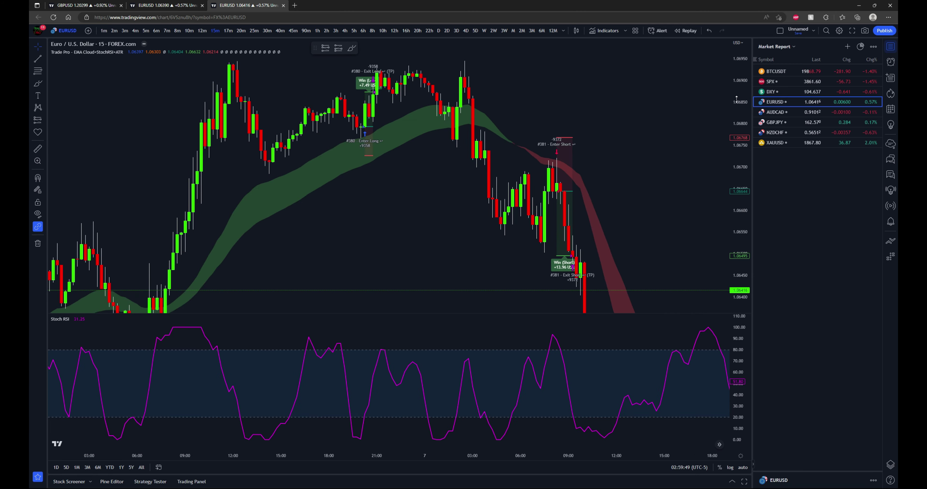
{"action": "left_click_drag", "start_coordinate": [428, 236], "coordinate": [358, 237]}
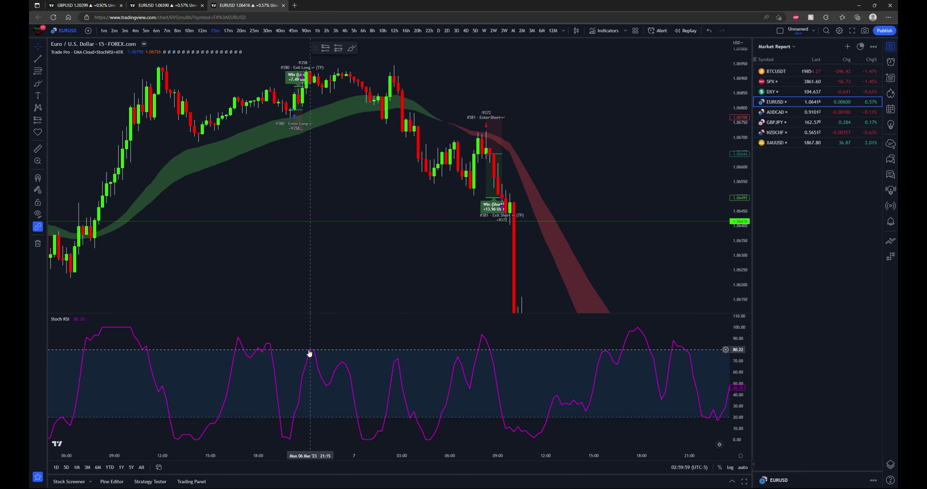
{"action": "left_click_drag", "start_coordinate": [321, 183], "coordinate": [315, 213]}
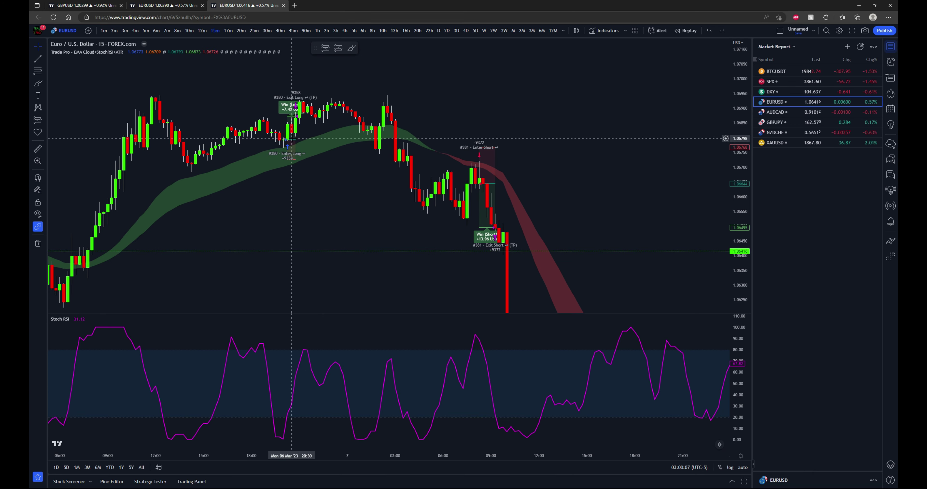
Reopen the strategy inputs to check the Stochastic RSI full reset option, and close them
{"action": "left_click", "coordinate": [479, 147]}
{"action": "double_click", "coordinate": [478, 147]}
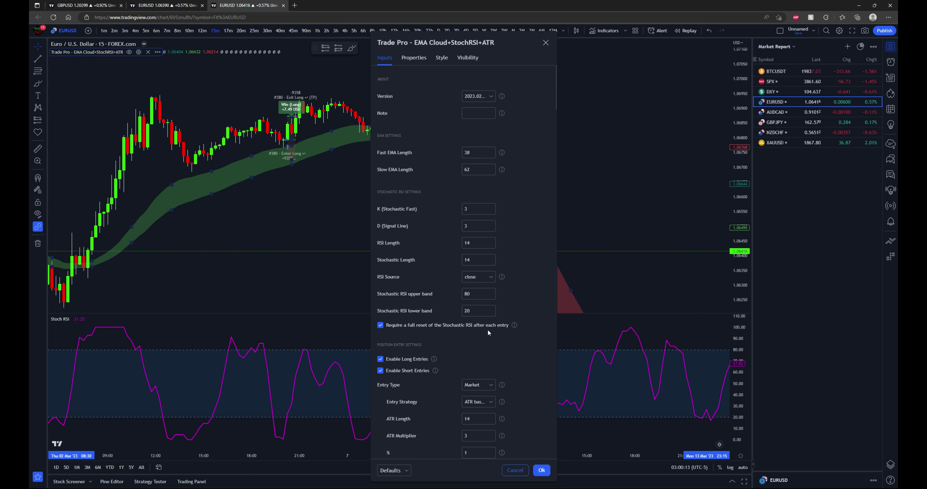
{"action": "left_click", "coordinate": [541, 470]}
Remove all drawings from the chart, including the two short positions on 8 March
{"action": "left_click_drag", "start_coordinate": [392, 169], "coordinate": [284, 102]}
{"action": "left_click_drag", "start_coordinate": [583, 176], "coordinate": [537, 133]}
{"action": "left_click_drag", "start_coordinate": [730, 272], "coordinate": [673, 212]}
{"action": "right_click", "coordinate": [691, 148]}
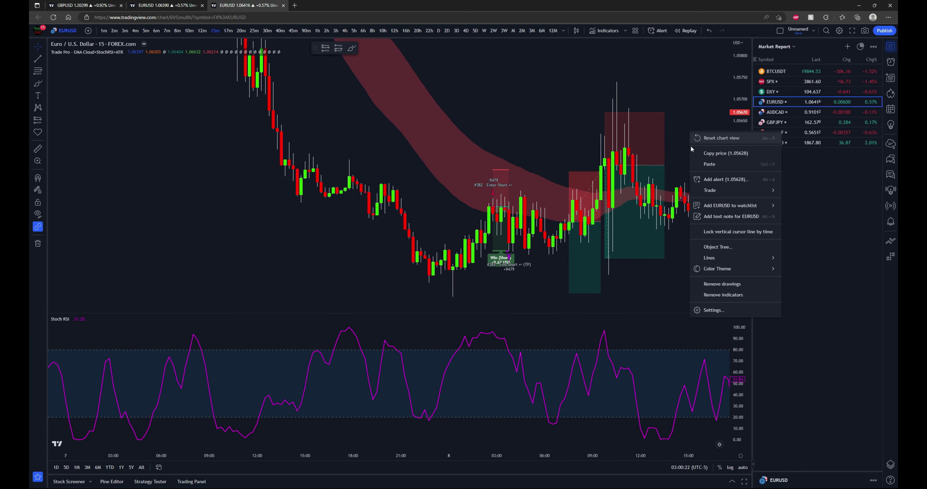
{"action": "left_click", "coordinate": [721, 283]}
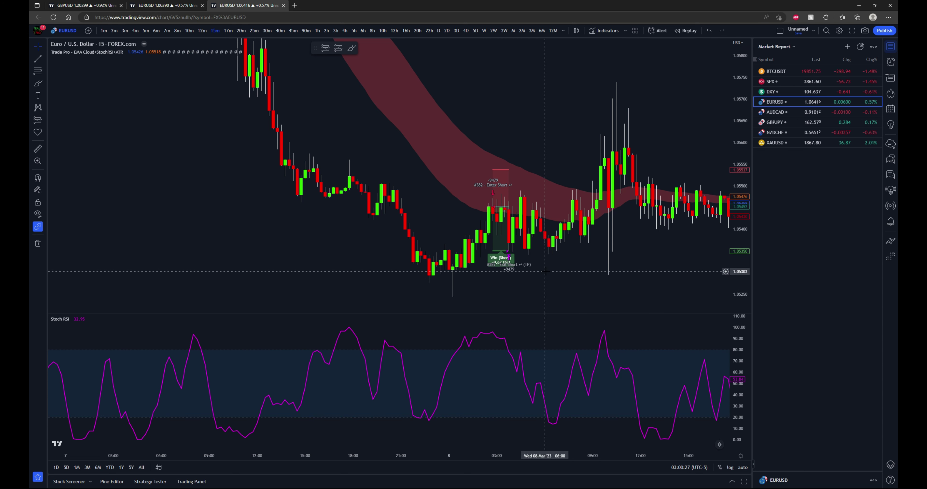
Examine the strategy's short and long trades on 8 and 9 March against the EMA cloud and Stochastic RSI
{"action": "scroll", "coordinate": [532, 294], "scroll_direction": "up", "scroll_amount": 1}
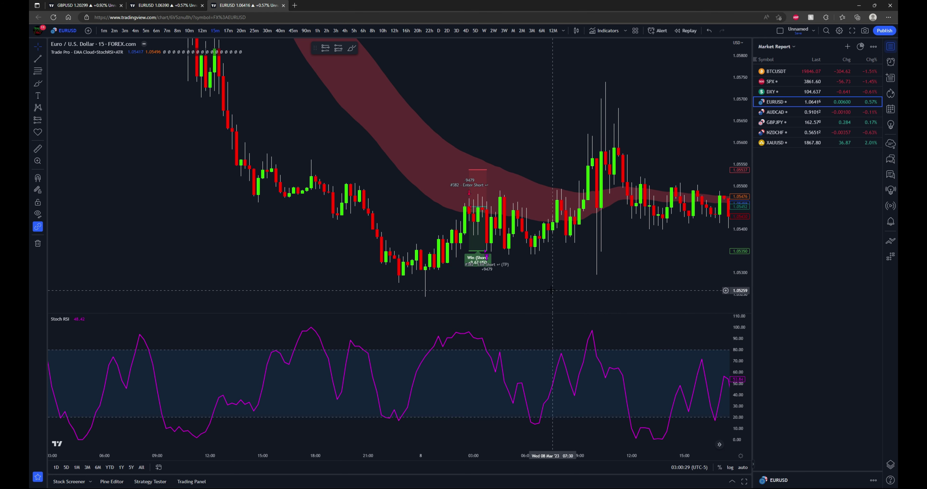
{"action": "scroll", "coordinate": [530, 291], "scroll_direction": "right", "scroll_amount": 2}
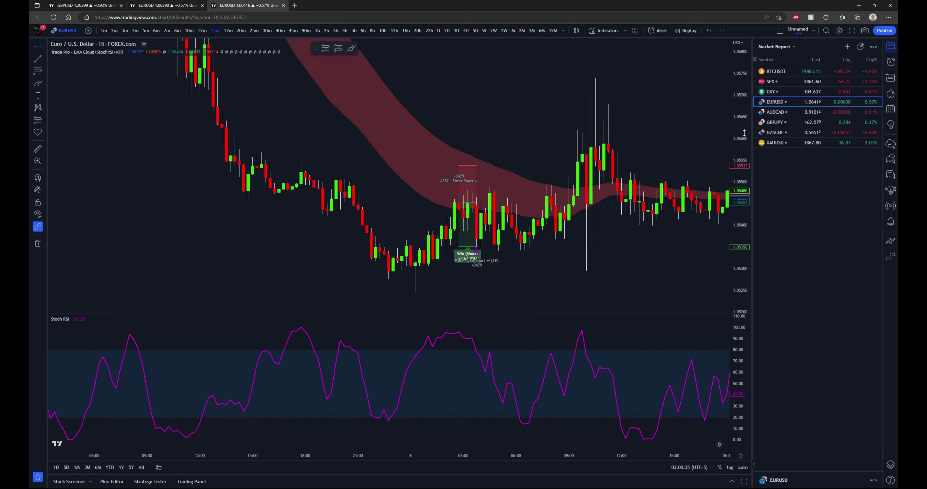
{"action": "left_click_drag", "start_coordinate": [529, 290], "coordinate": [496, 290]}
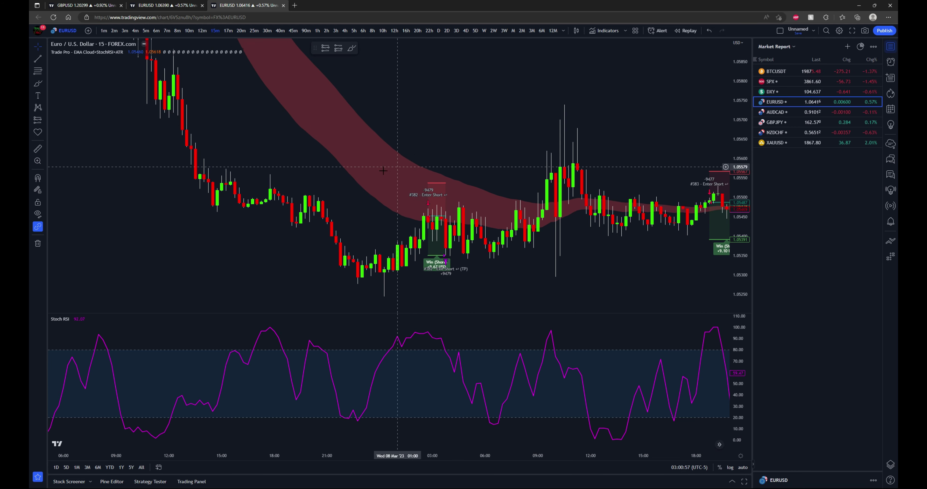
{"action": "scroll", "coordinate": [528, 151], "scroll_direction": "right", "scroll_amount": 10}
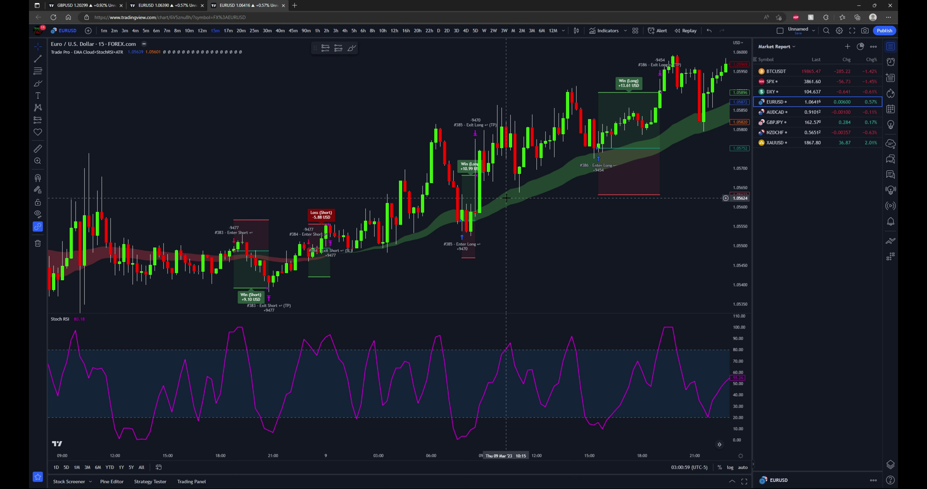
{"action": "left_click_drag", "start_coordinate": [382, 301], "coordinate": [330, 294]}
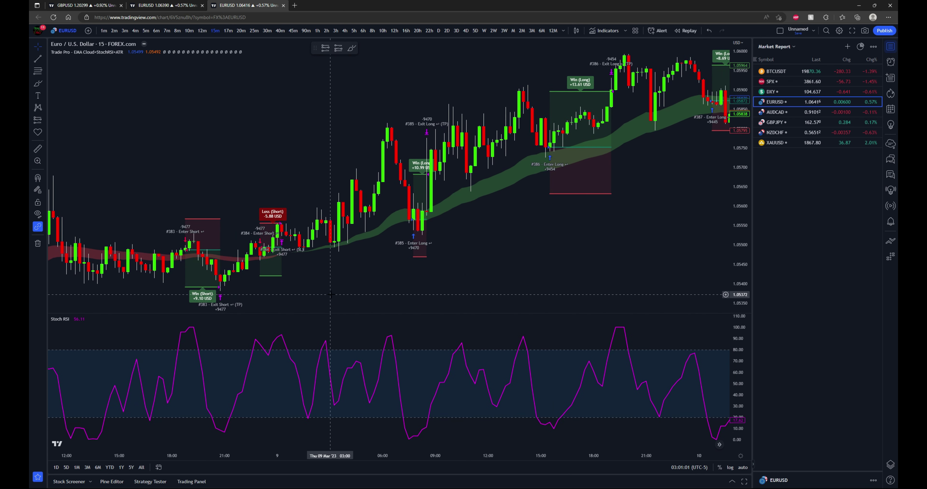